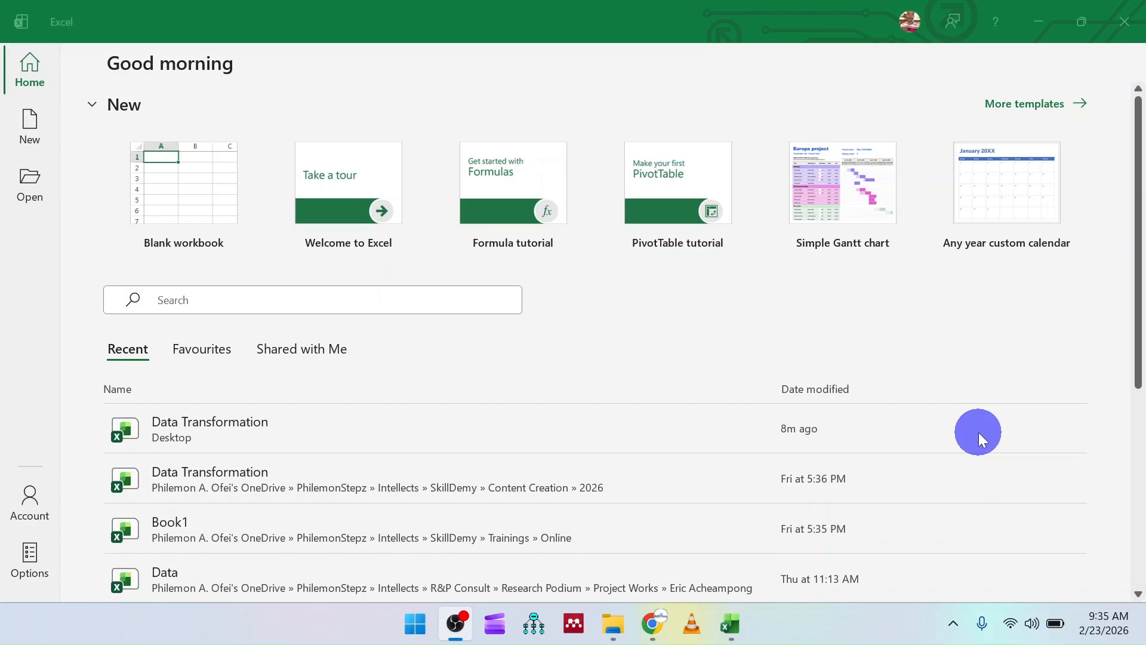
Step: Create a blank workbook in Excel and open the Data Transformation workbook from the Desktop as an import source
left_click(733, 623)
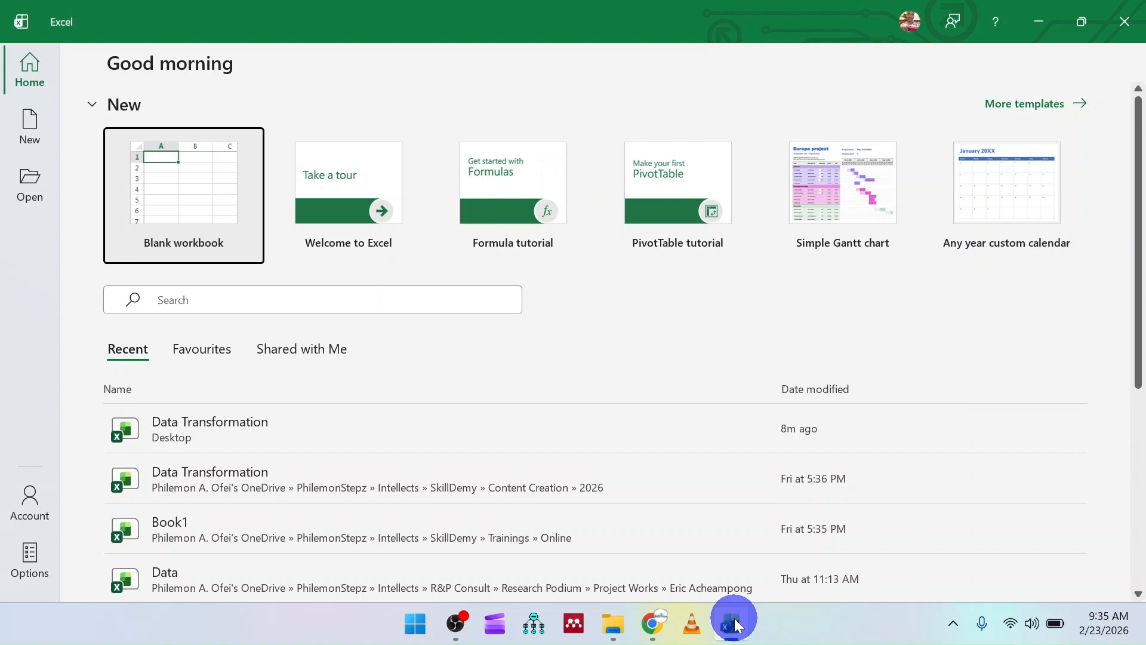
left_click(203, 185)
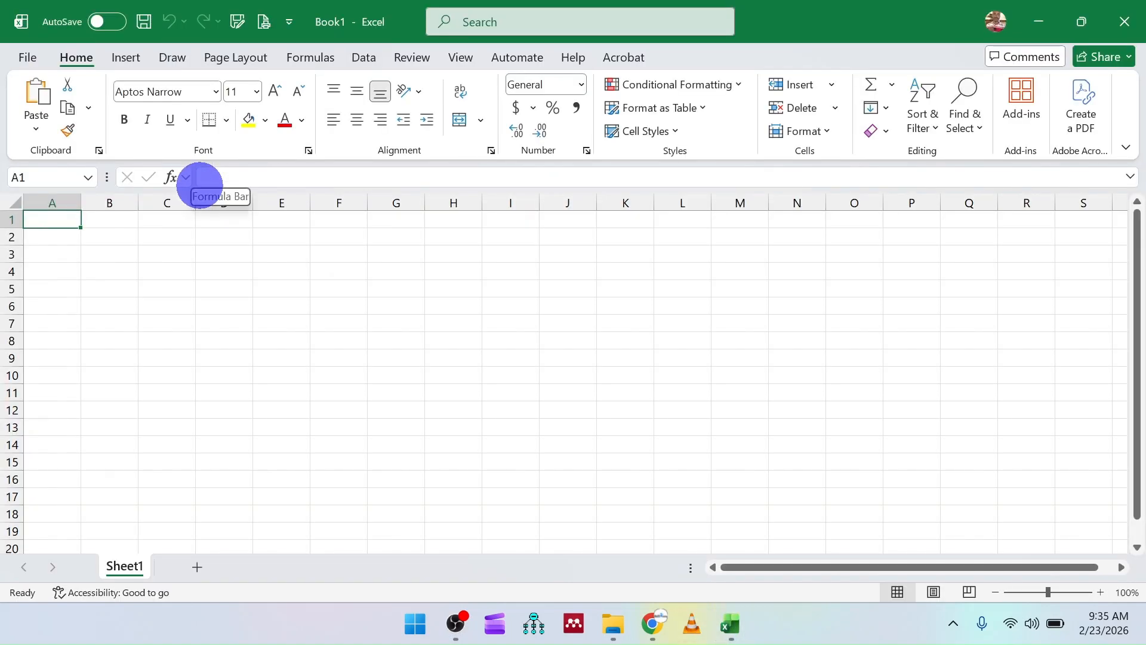
left_click(361, 60)
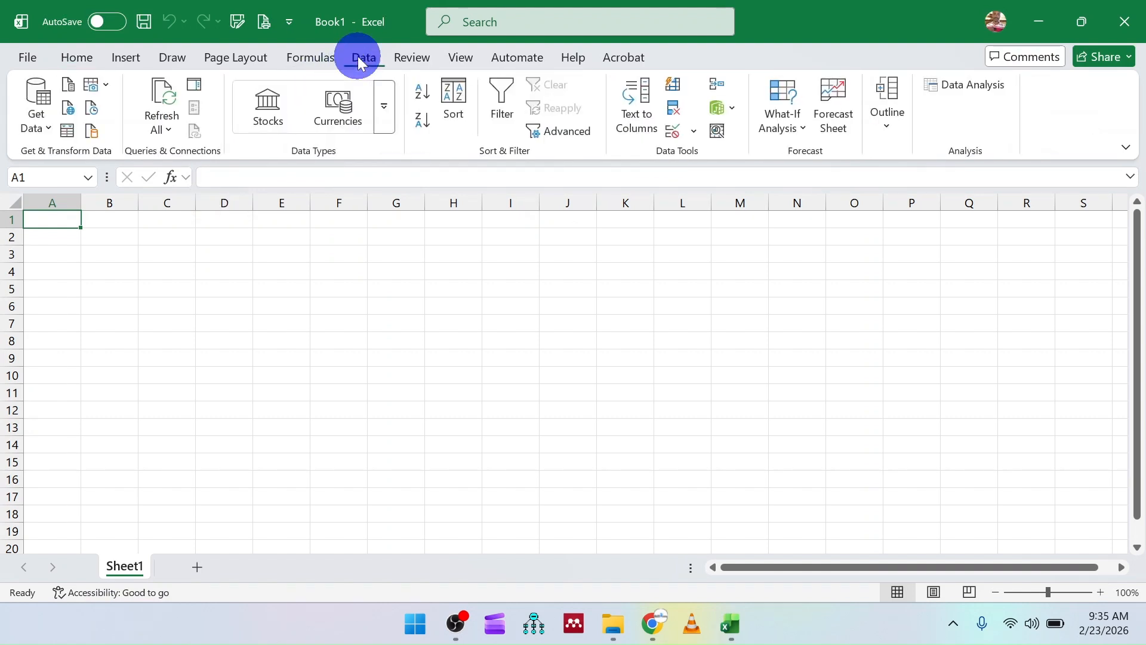
left_click(45, 108)
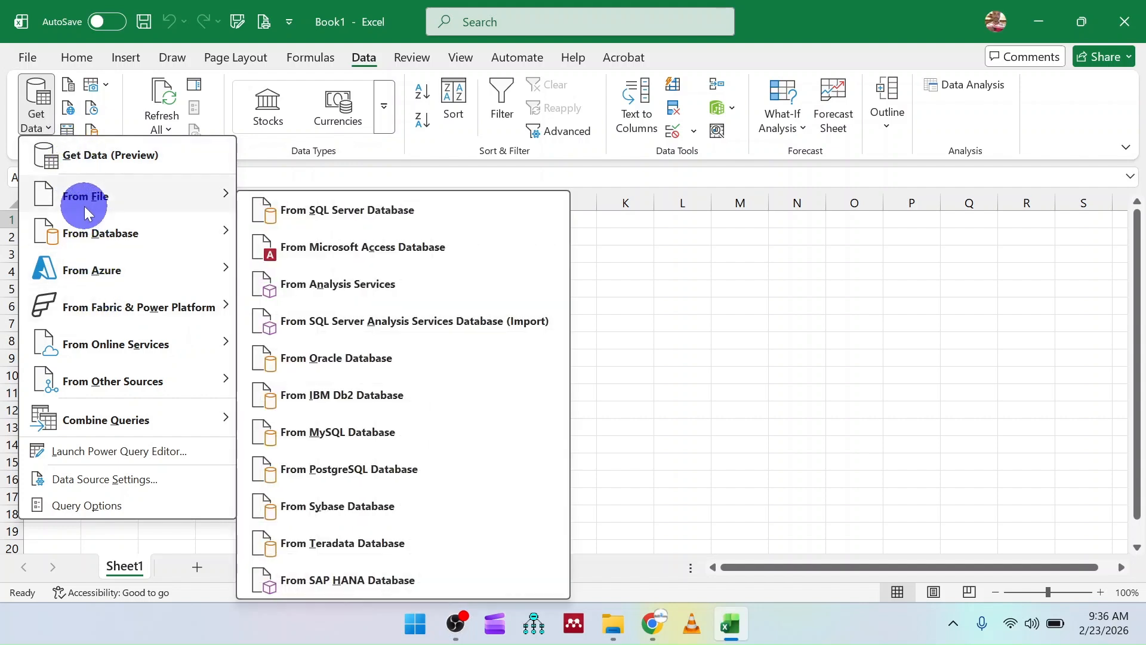
mouse_move(69, 199)
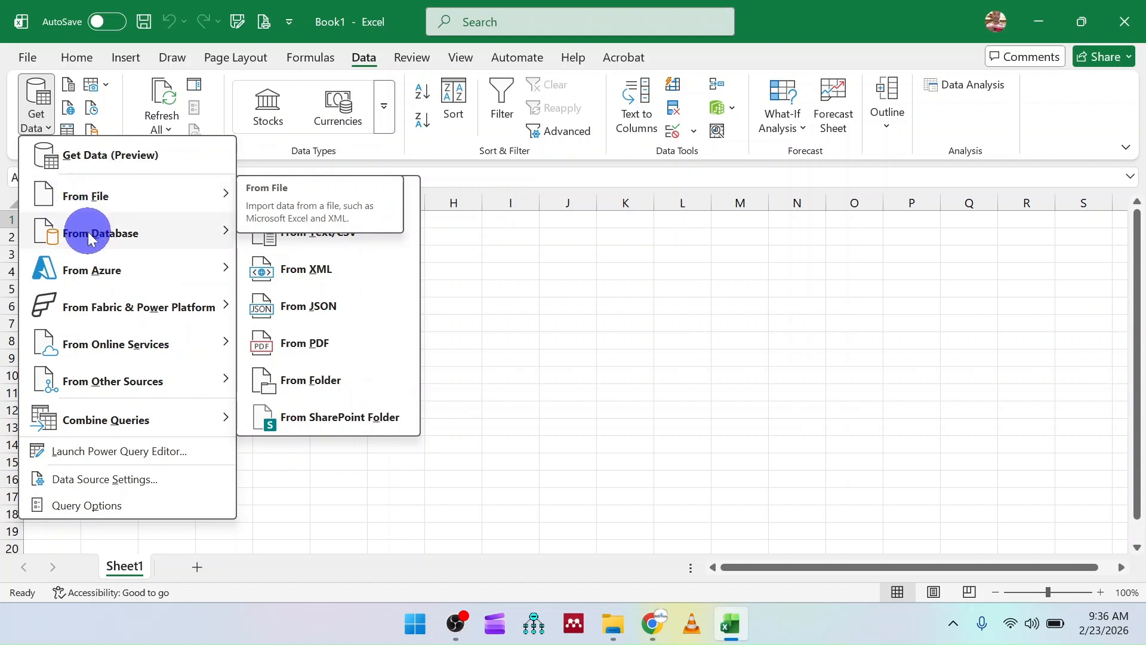
mouse_move(93, 237)
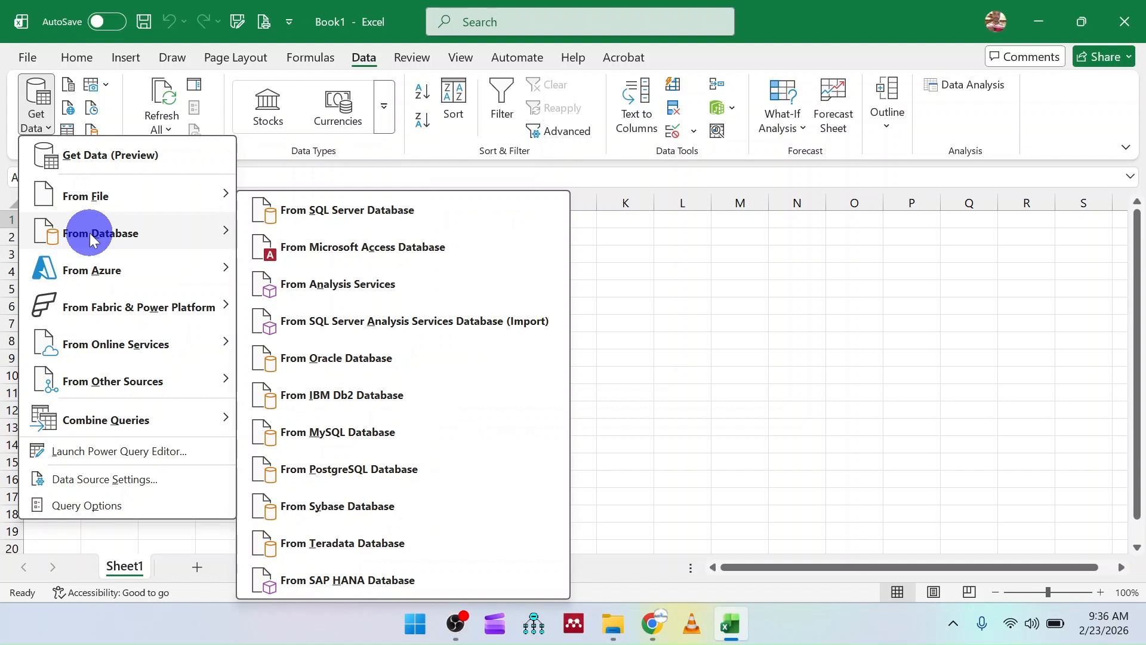
mouse_move(114, 345)
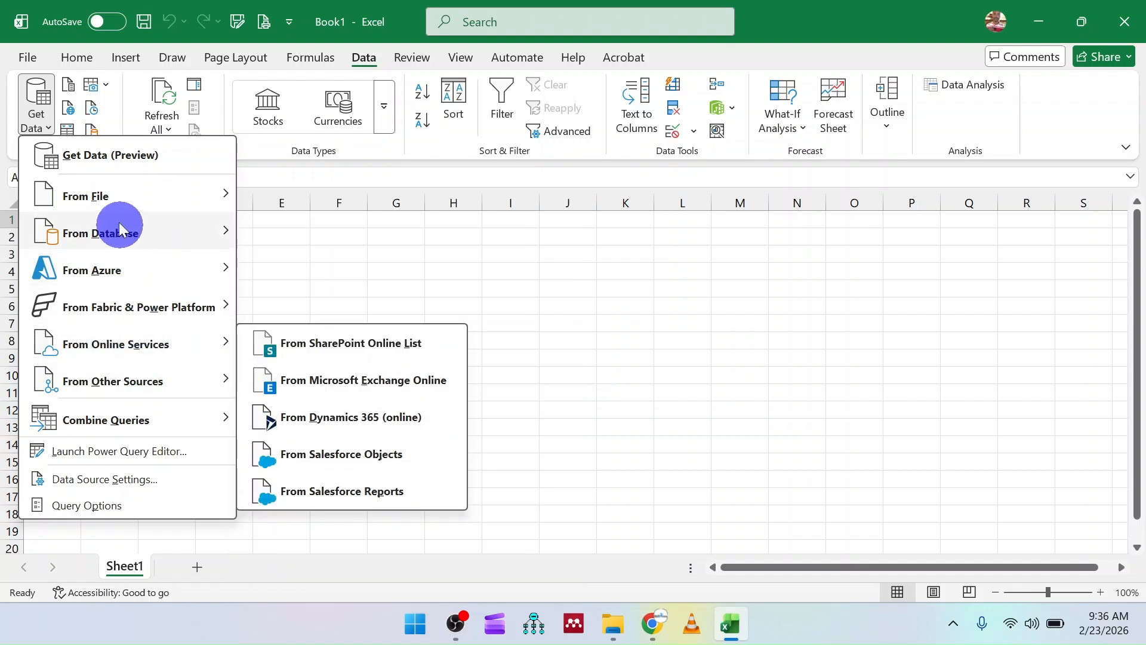
mouse_move(113, 197)
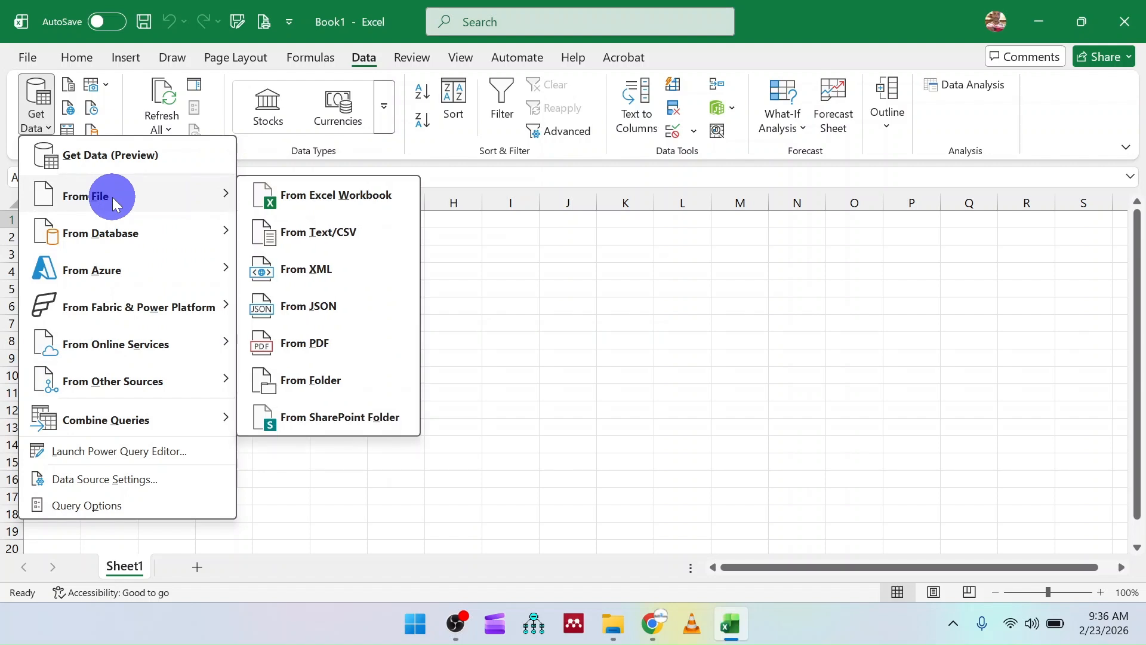
left_click(307, 203)
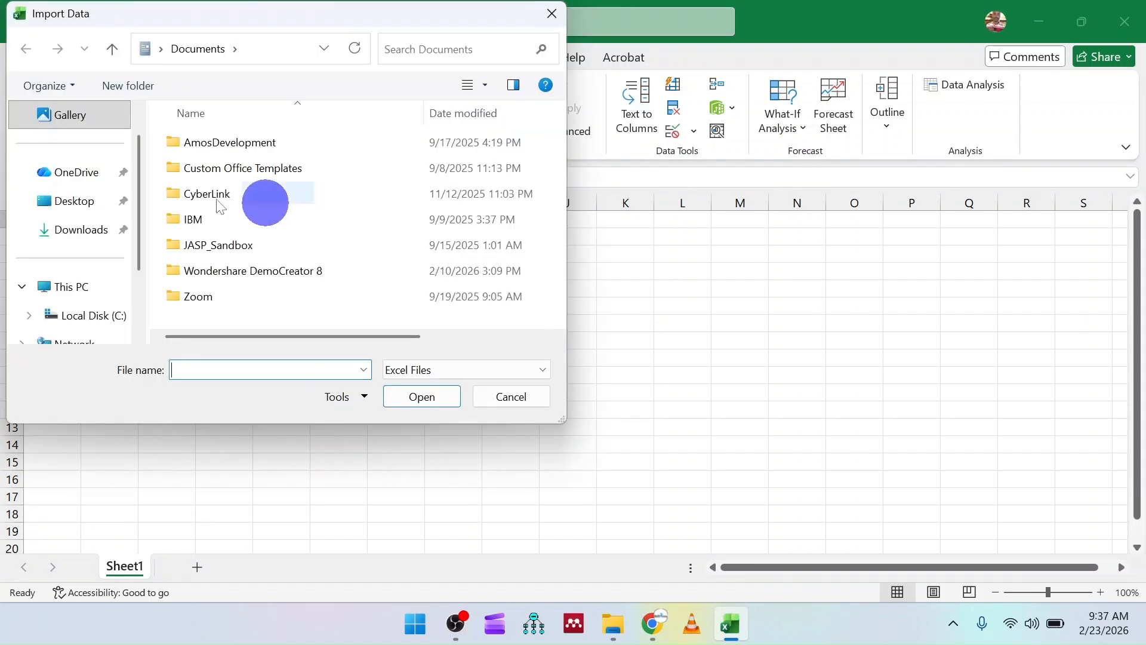
left_click(46, 203)
double_click(235, 142)
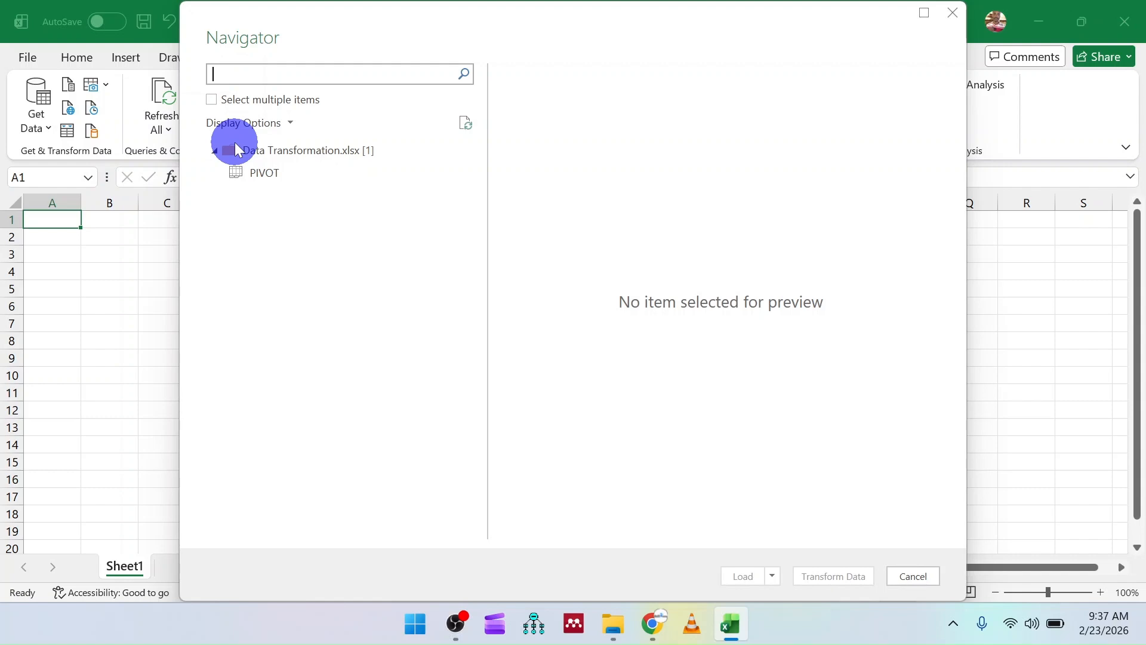
Step: Preview the PIVOT sheet of the source workbook and send it to the Power Query Editor for transformation
left_click(248, 178)
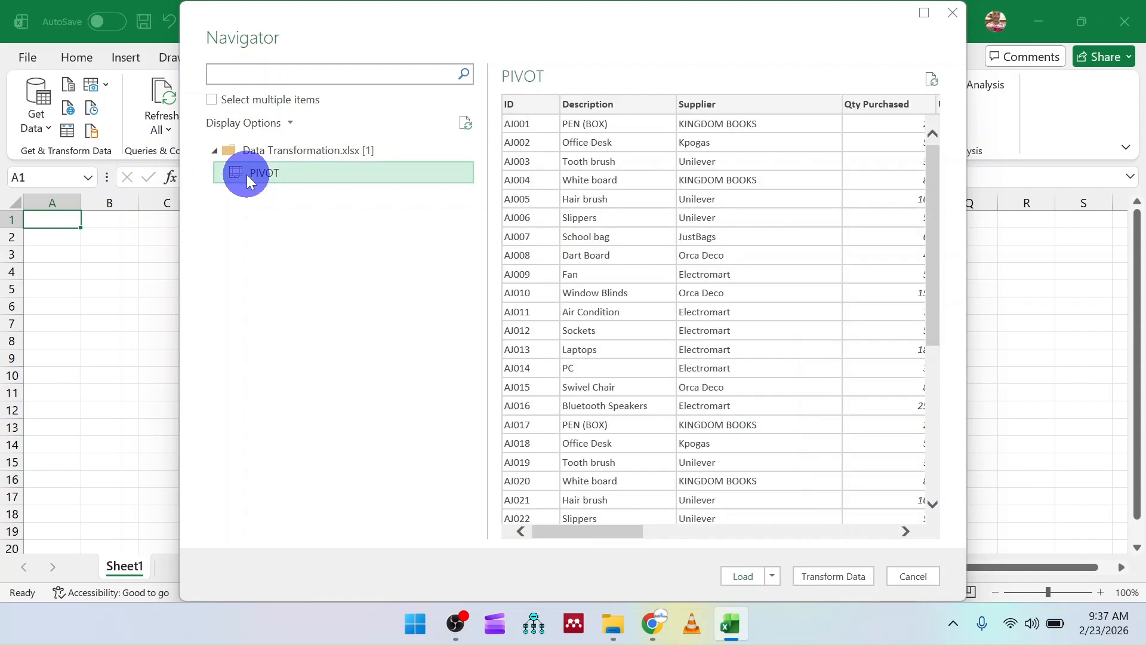
scroll(643, 221, "down", 10)
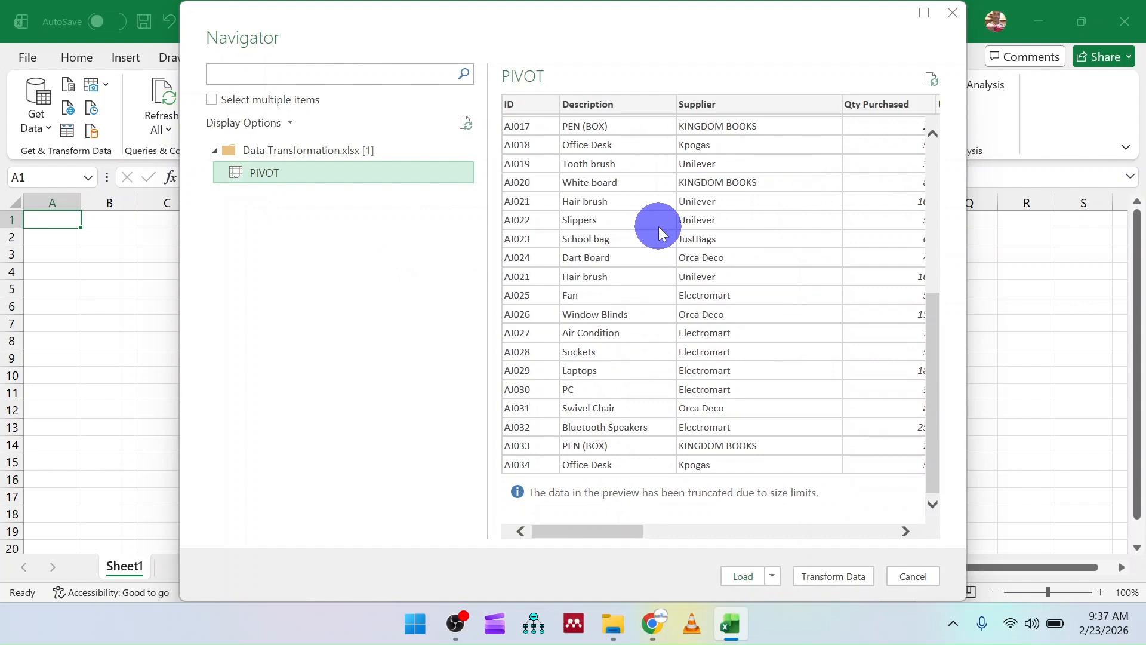
scroll(658, 227, "up", 10)
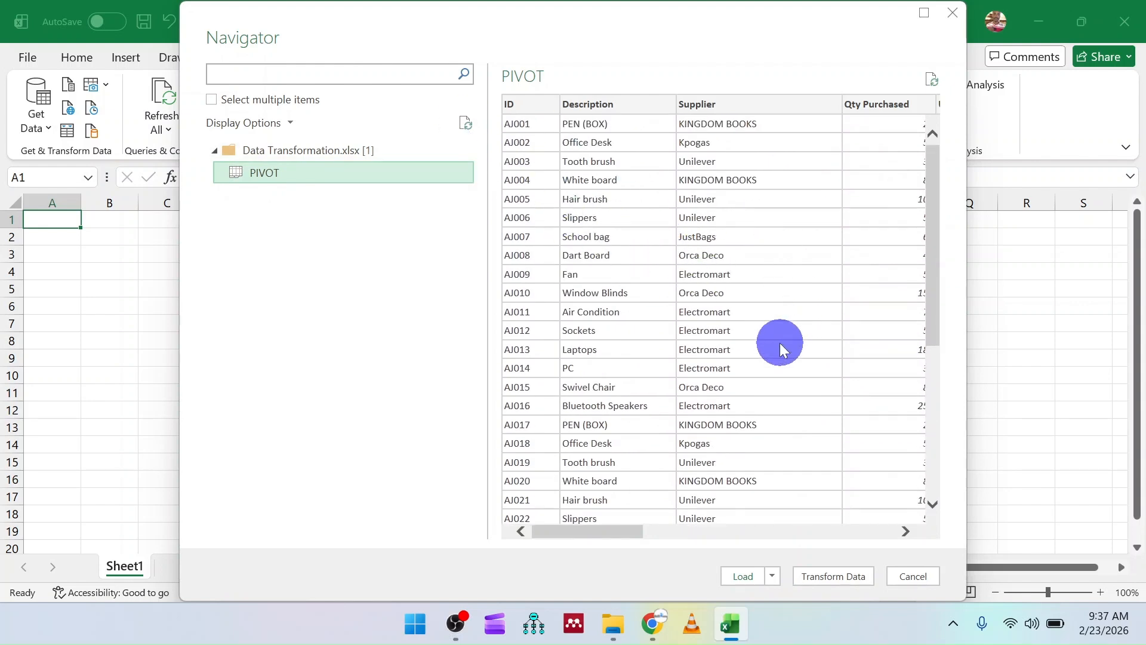
left_click(829, 577)
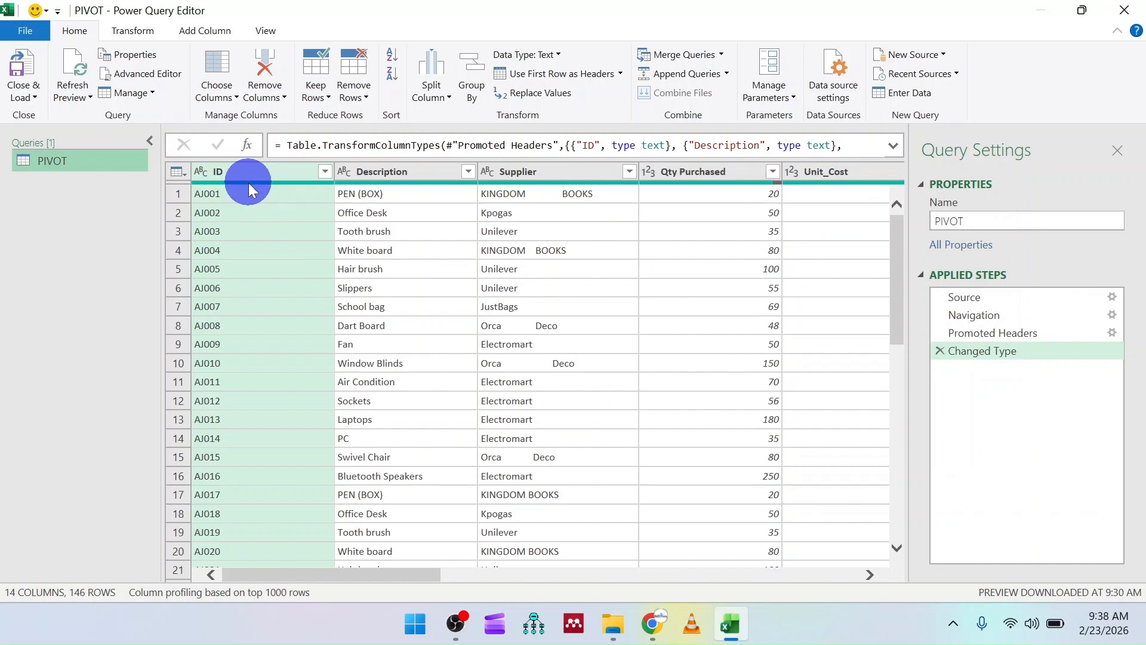
Step: Examine the PIVOT query's columns from ID through Order Indicator, checking their data types and values for cleaning needs
scroll(256, 195, "down", 6)
scroll(257, 196, "up", 6)
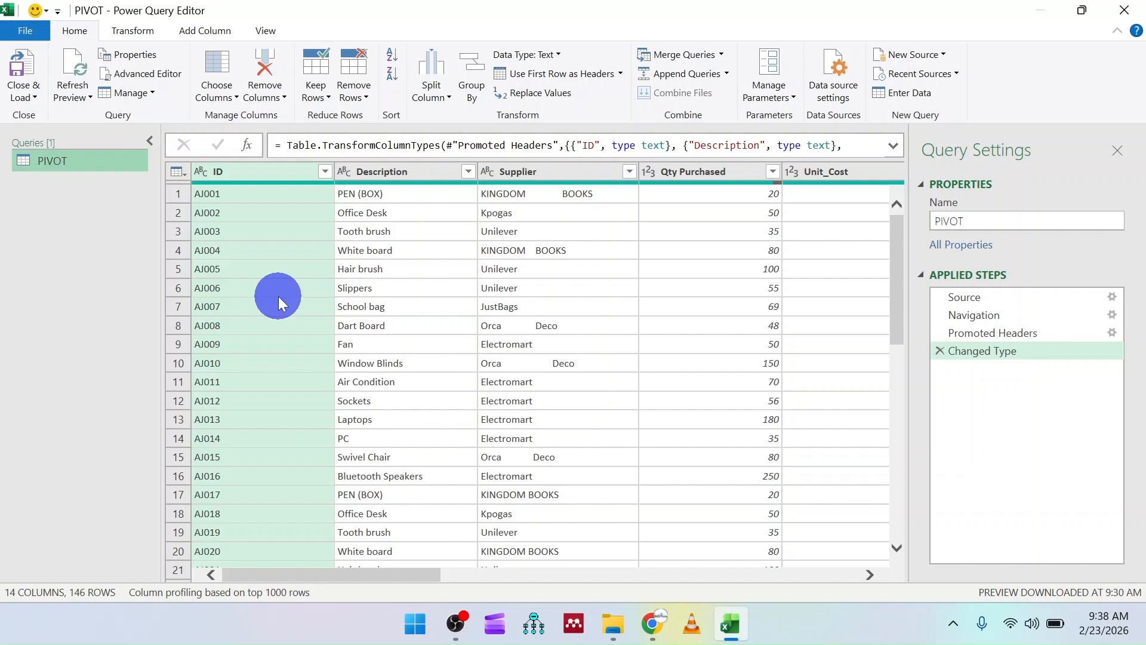
scroll(278, 296, "down", 3)
scroll(279, 296, "up", 3)
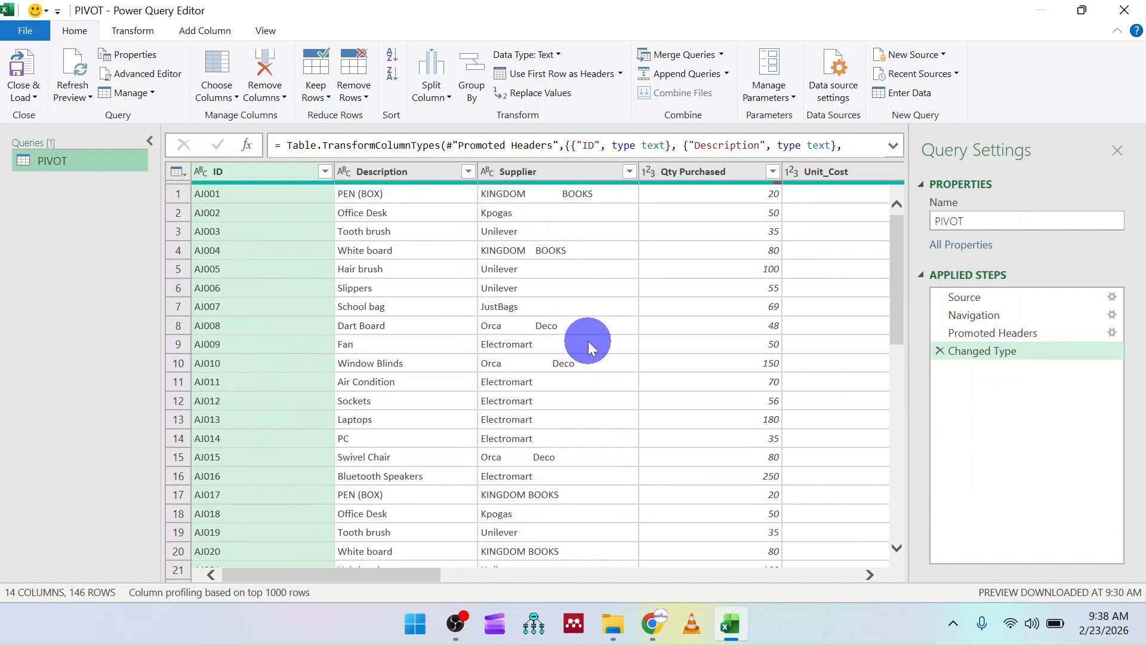
left_click_drag(352, 574, 418, 578)
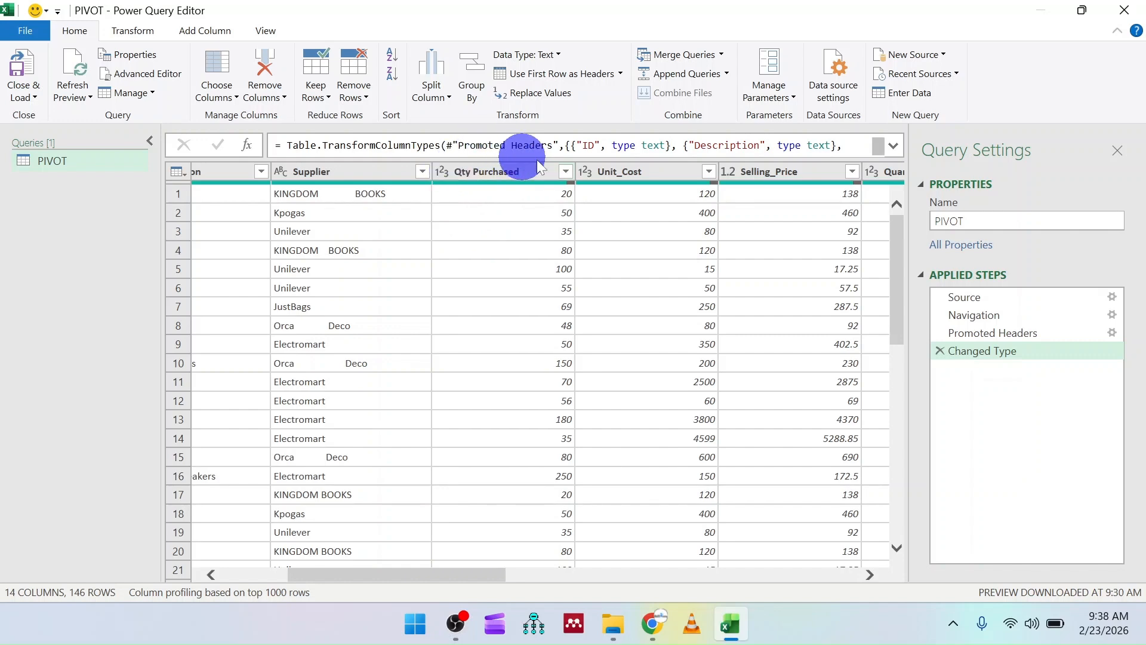
scroll(546, 239, "down", 6)
scroll(546, 241, "up", 6)
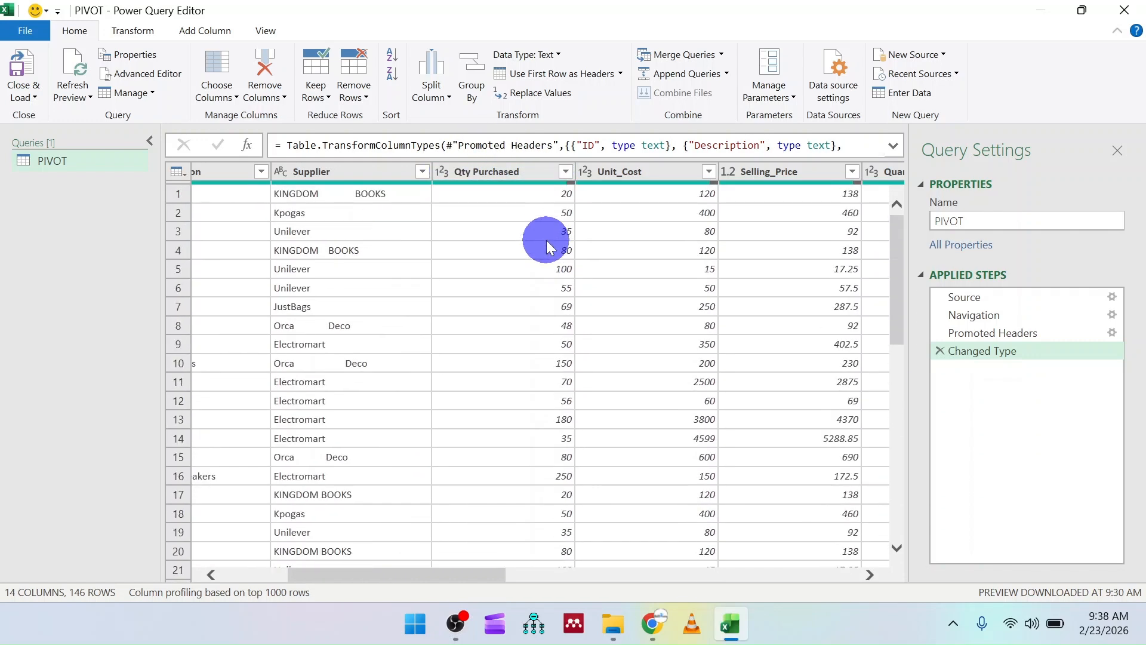
left_click(415, 565)
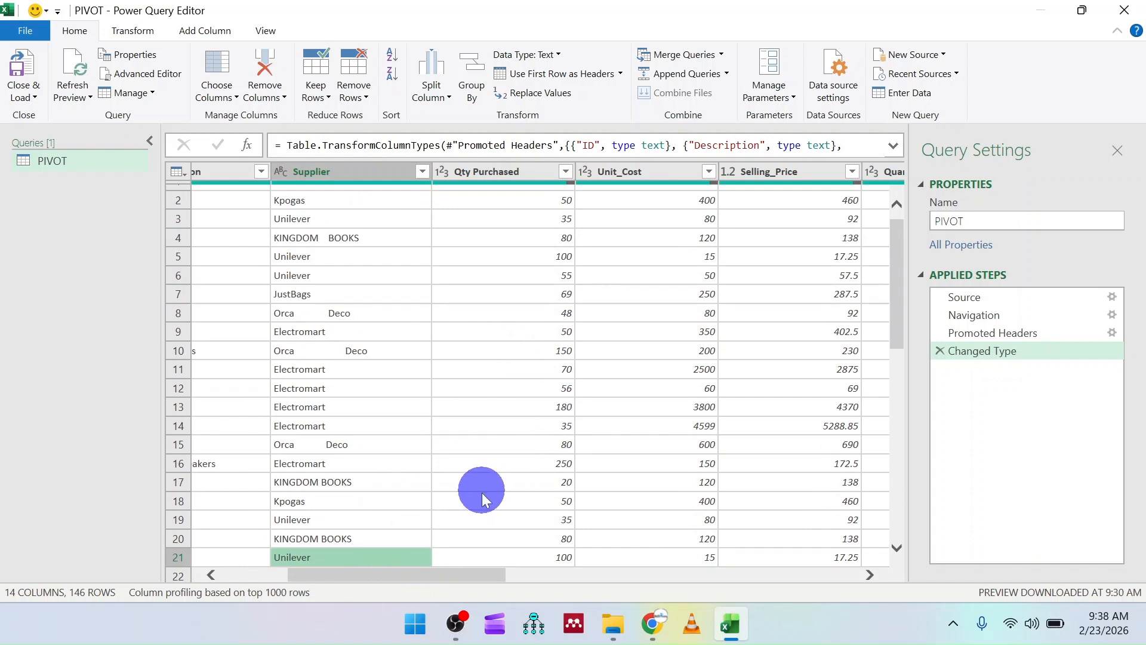
left_click_drag(394, 576, 481, 578)
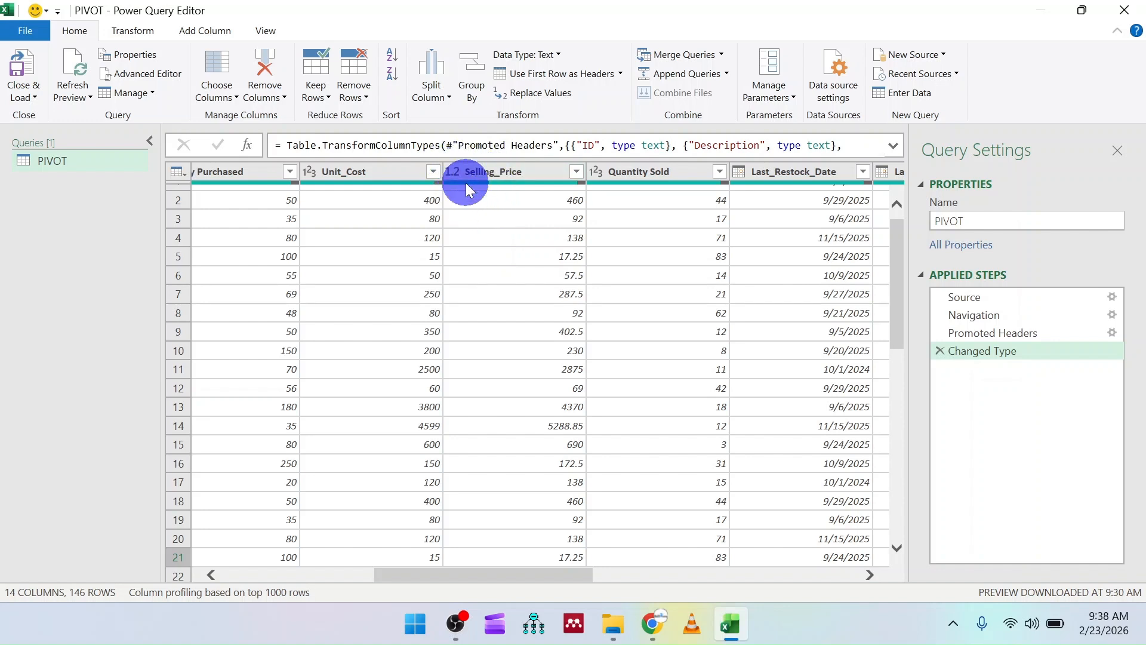
mouse_move(466, 182)
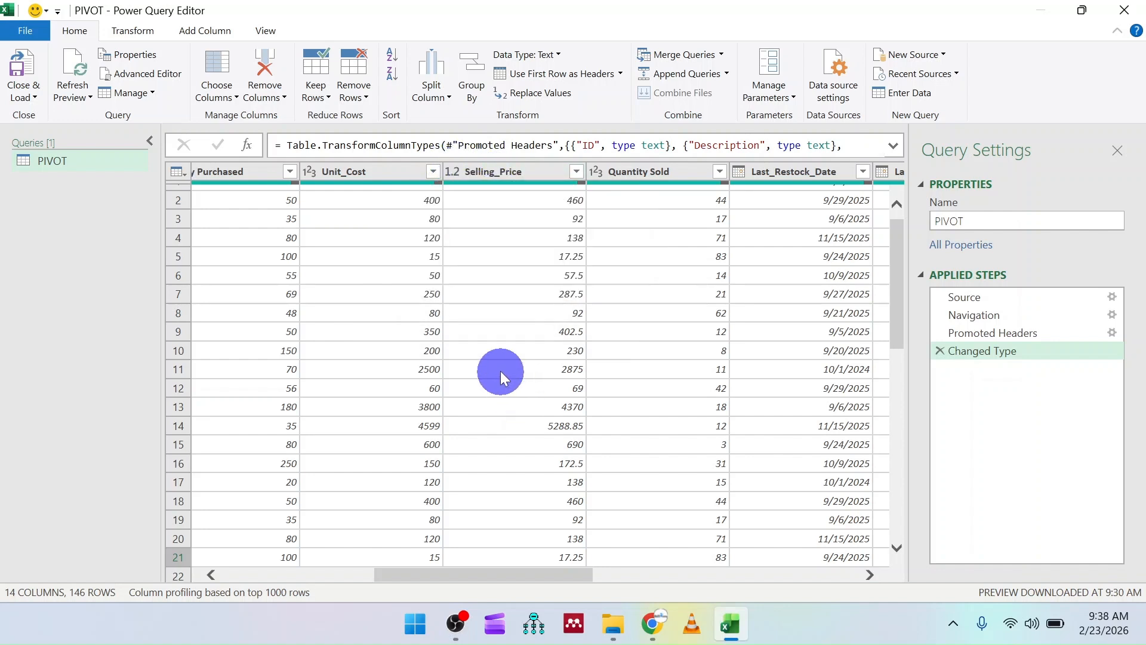
scroll(500, 349, "down", 3)
scroll(502, 350, "up", 3)
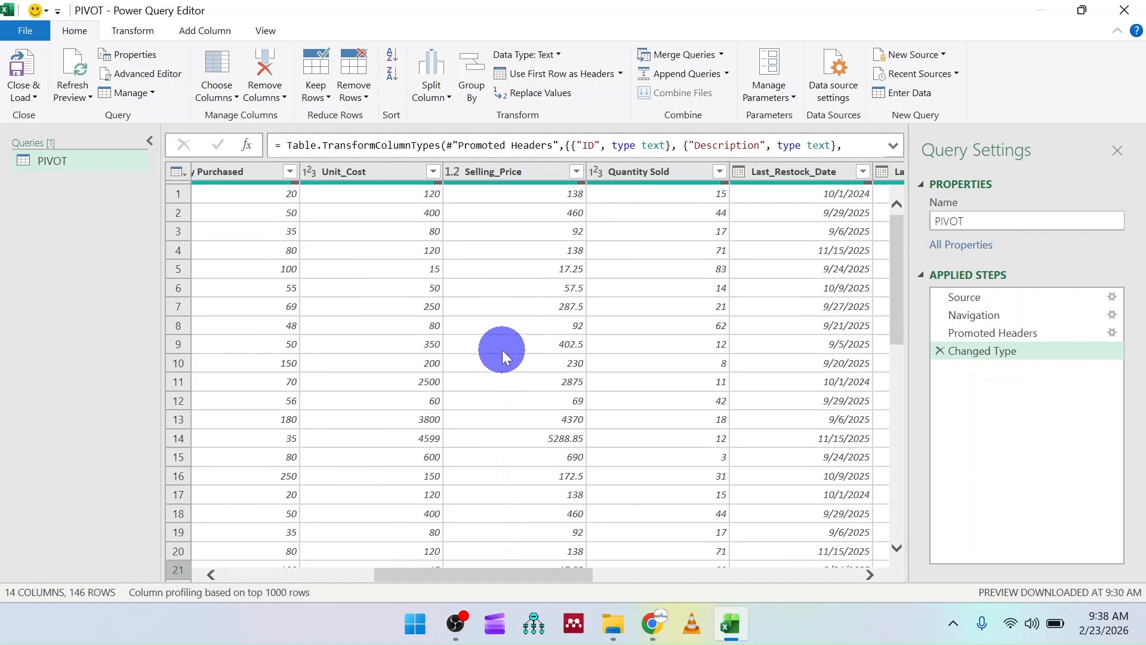
left_click_drag(466, 580, 555, 583)
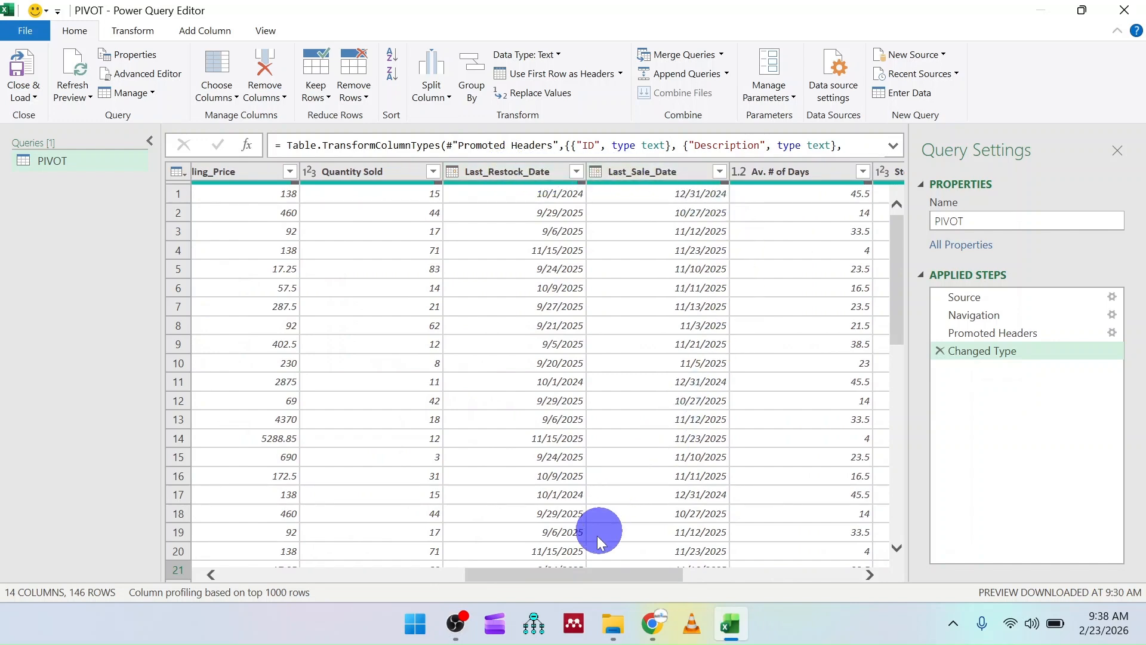
left_click_drag(583, 575, 746, 570)
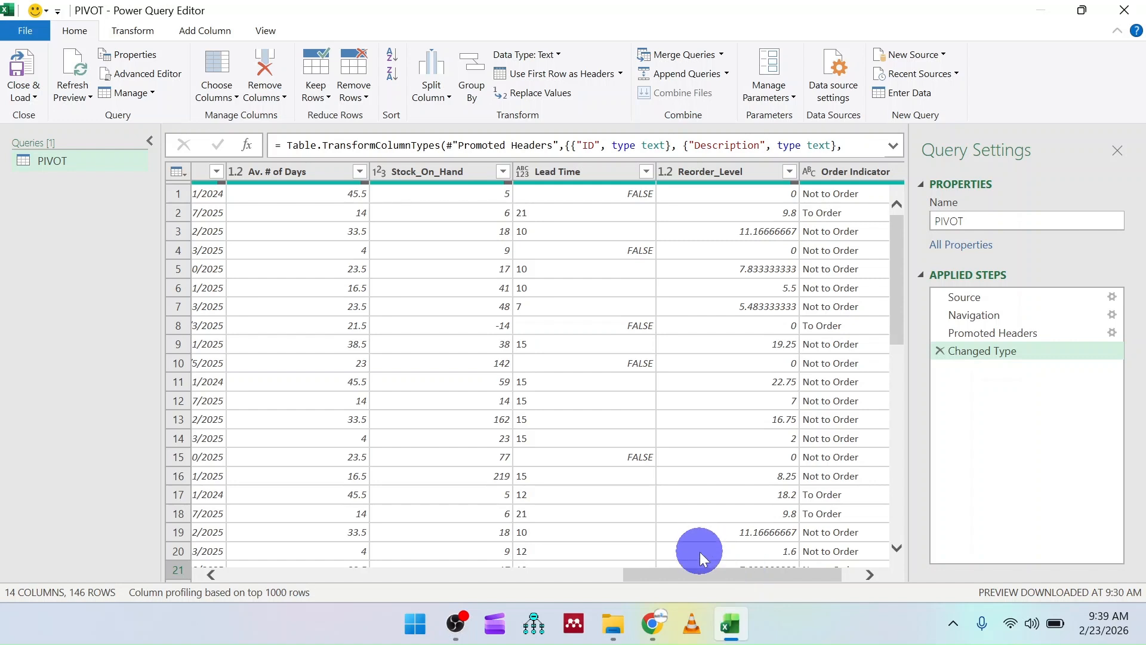
Step: Remove the Reorder_Level, Order Indicator and Lead Time columns from the PIVOT query
left_click(755, 171)
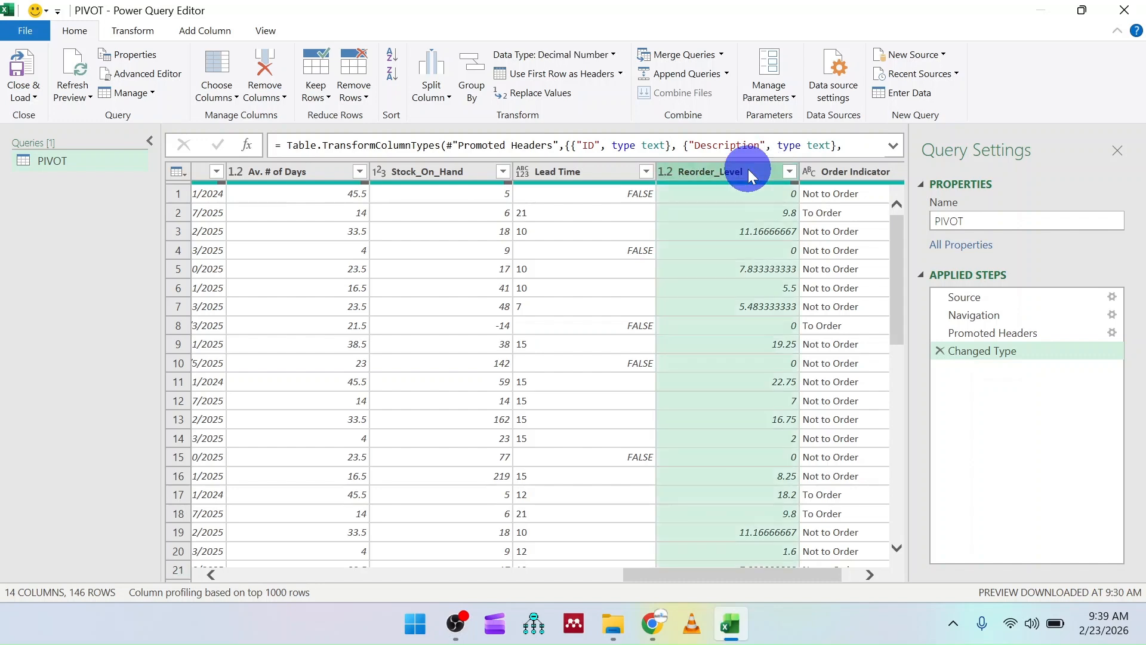
right_click(751, 175)
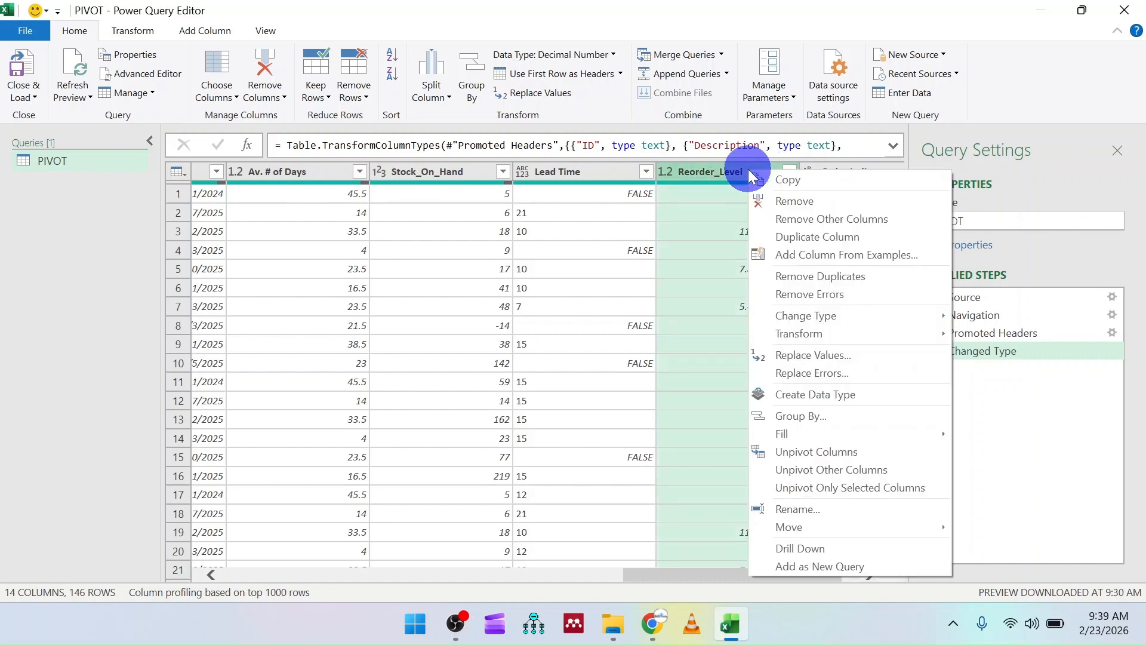
left_click(782, 202)
key("Delete")
key("Delete")
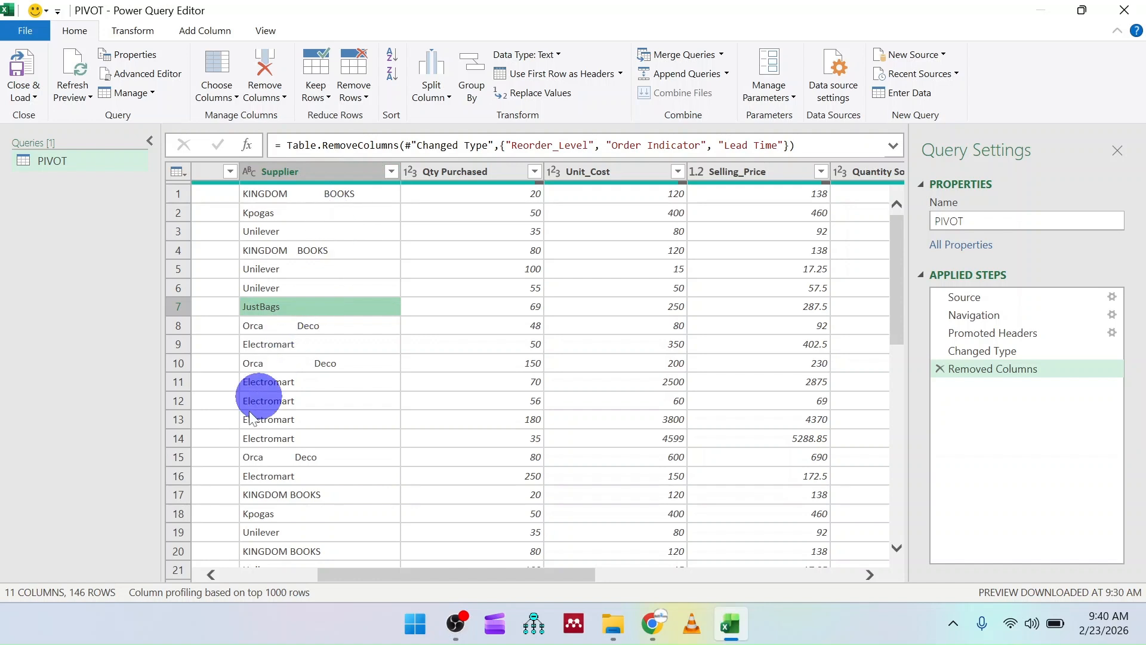
Step: Remove the bottom 9 rows from the PIVOT query
left_click(352, 86)
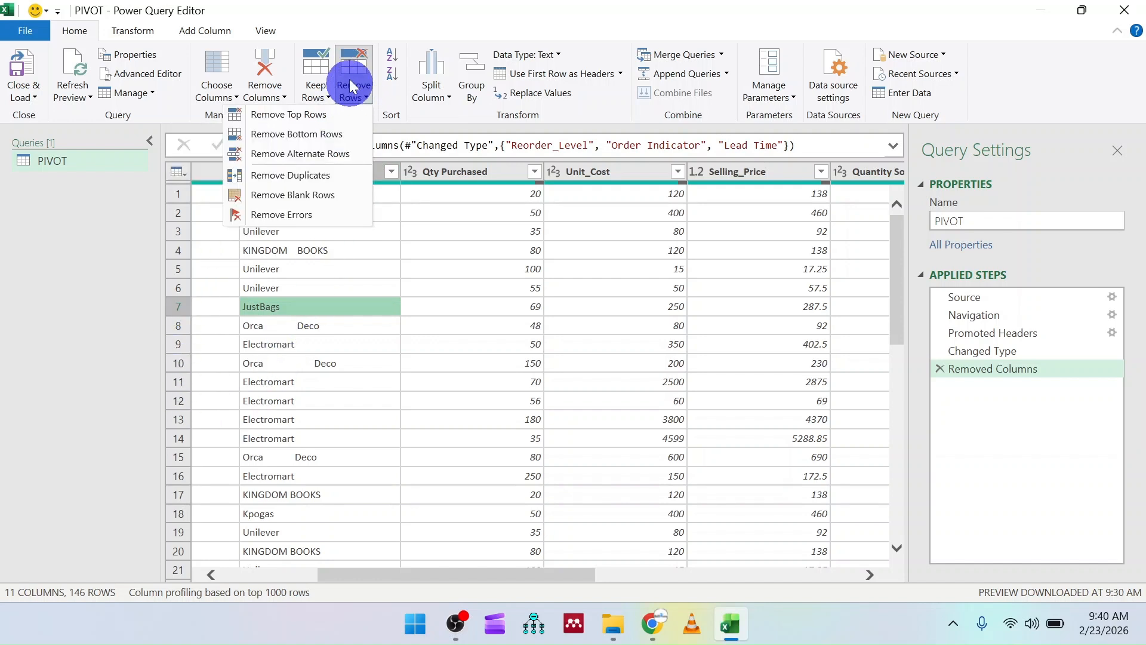
left_click(349, 66)
left_click(352, 65)
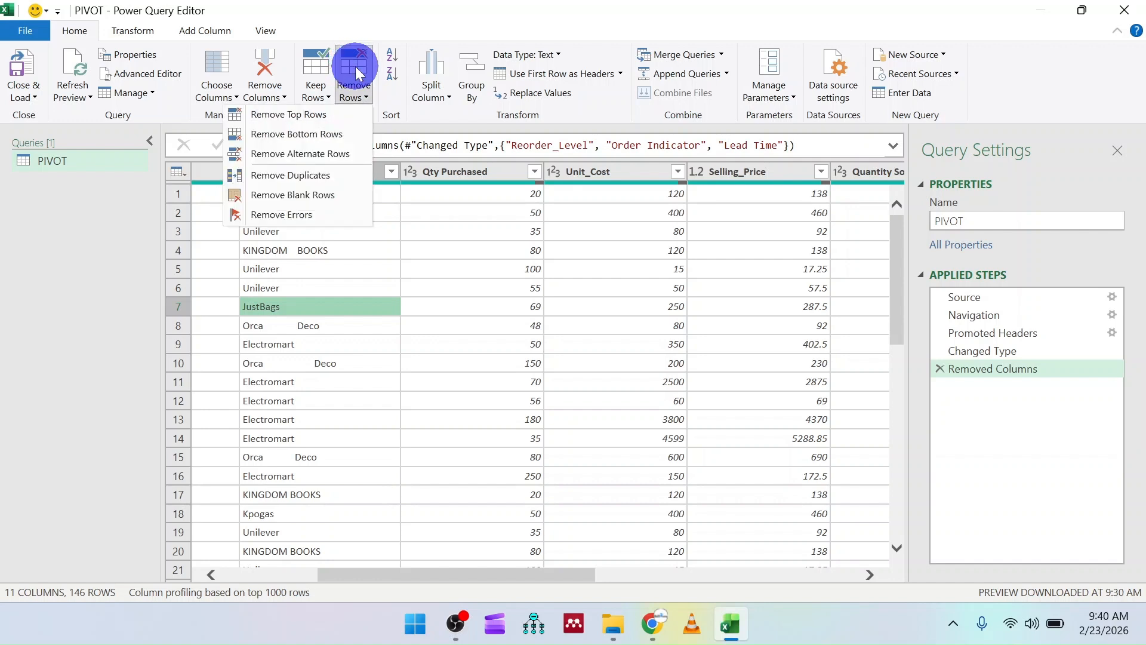
left_click(321, 133)
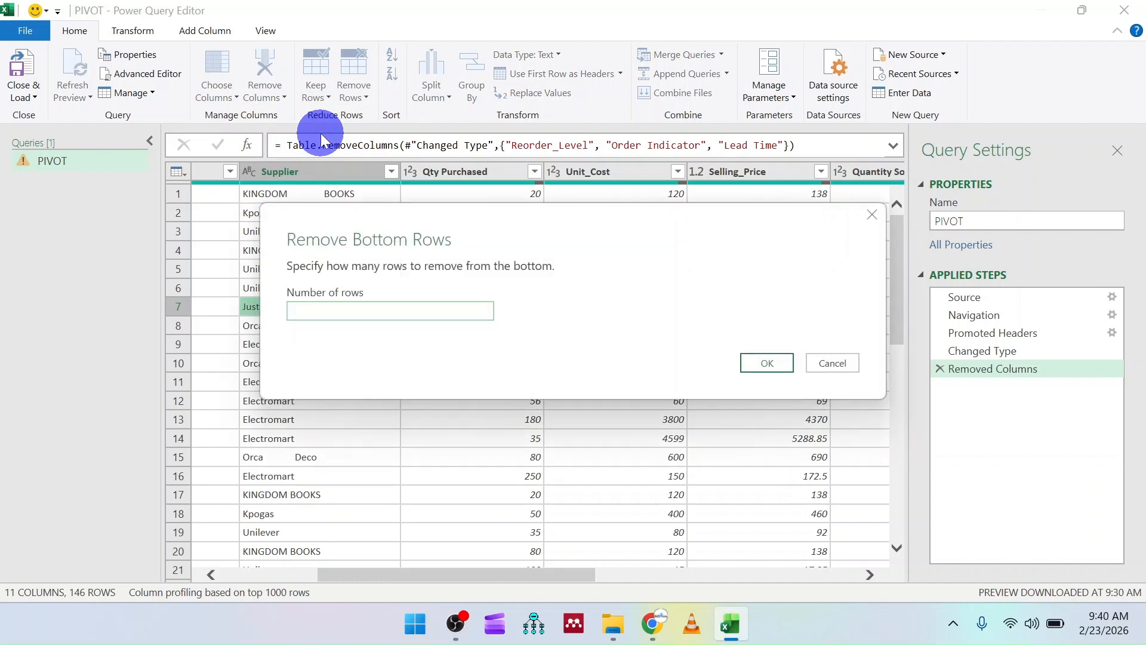
type("9")
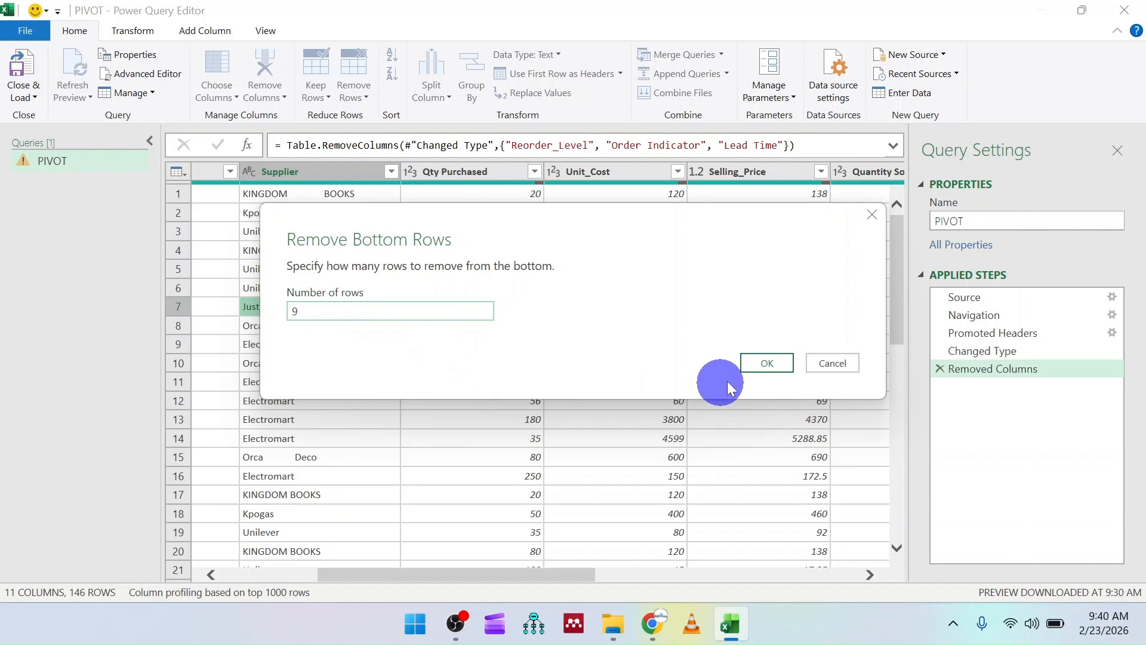
left_click(764, 360)
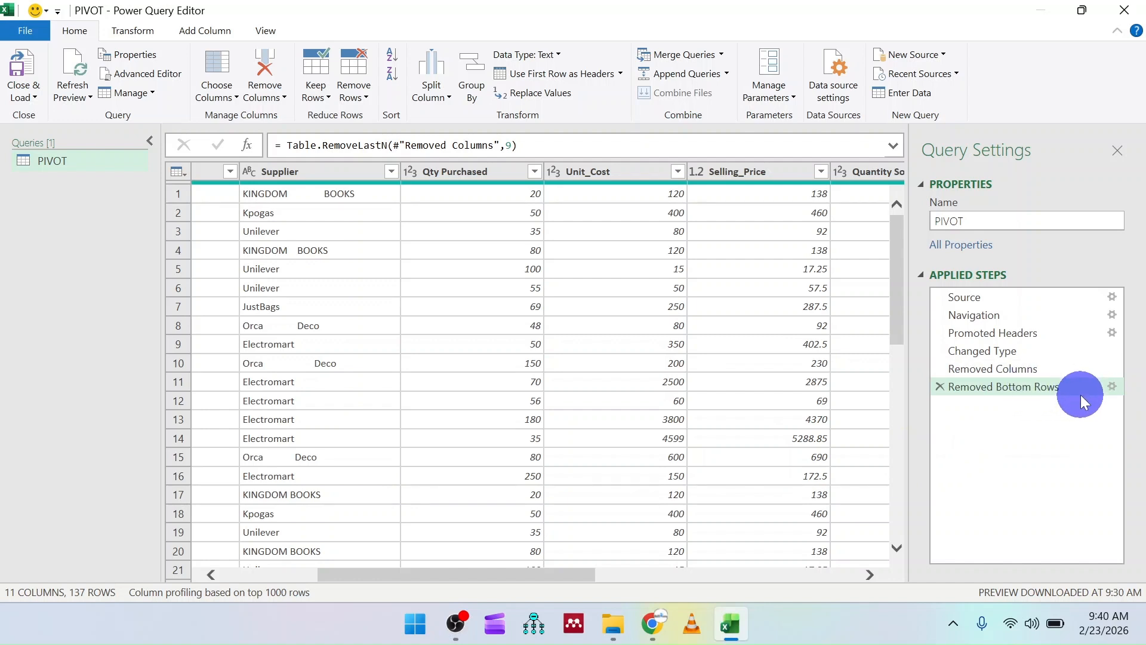
Step: Check the data types of the Supplier and Qty Purchased columns in the PIVOT query
left_click(279, 174)
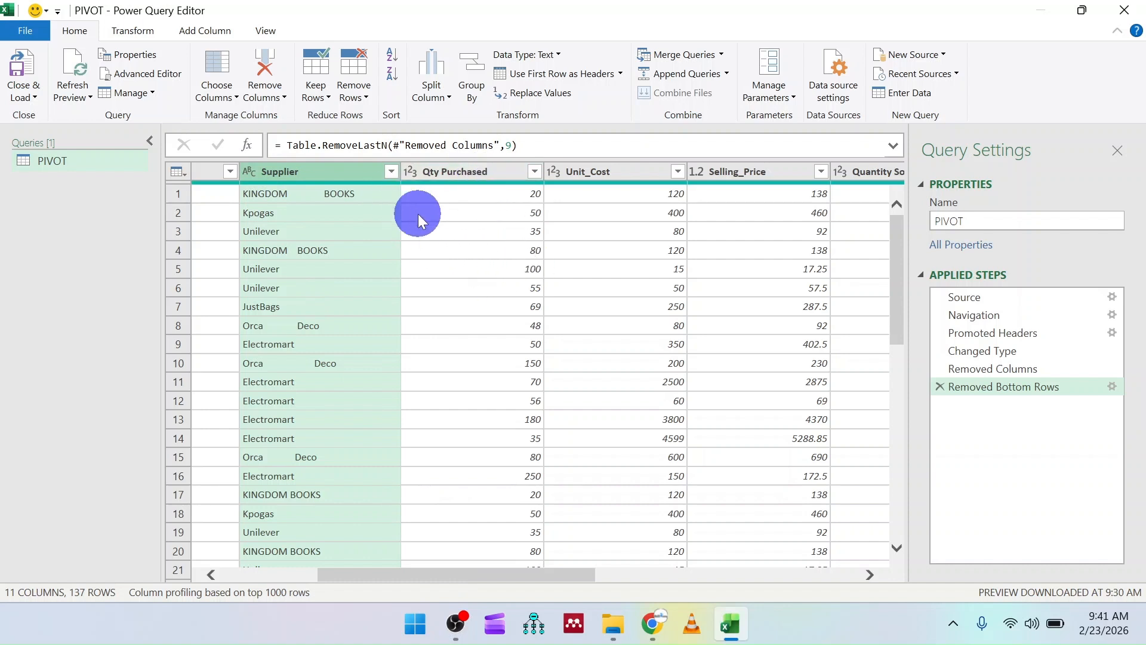
left_click(442, 173)
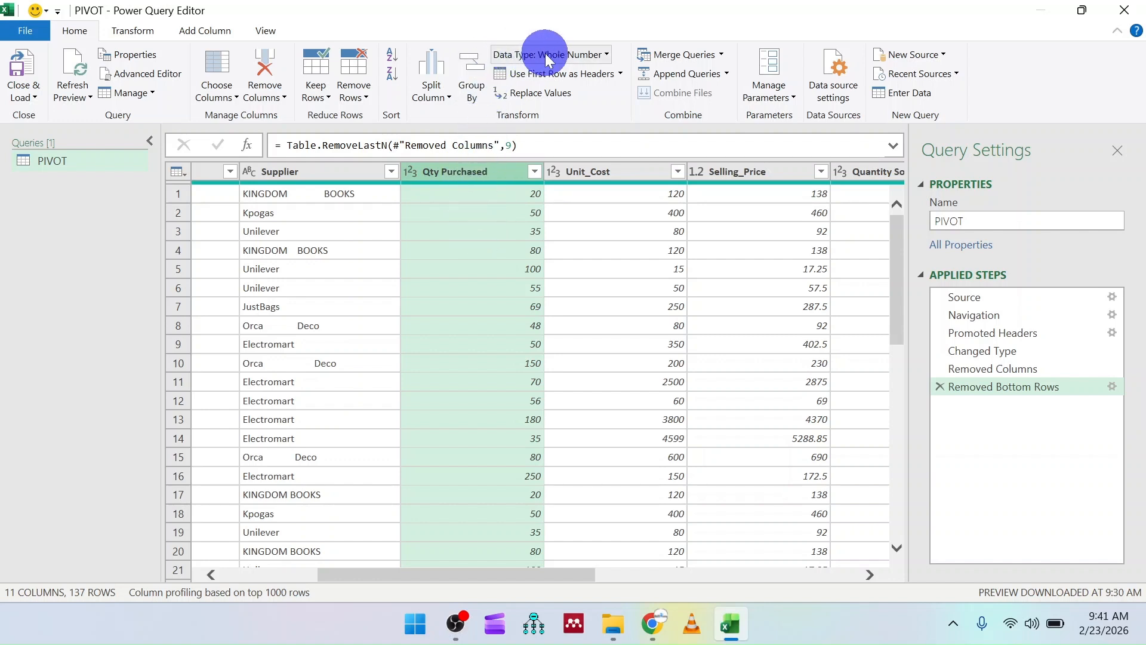
left_click(599, 53)
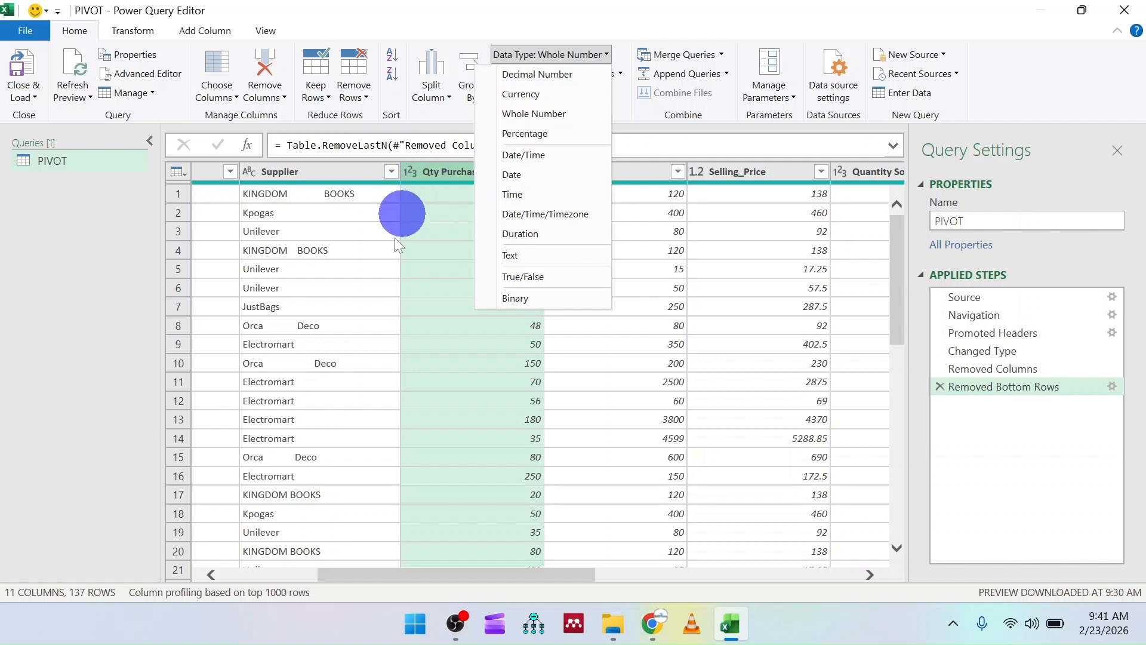
scroll(385, 365, "down", 1)
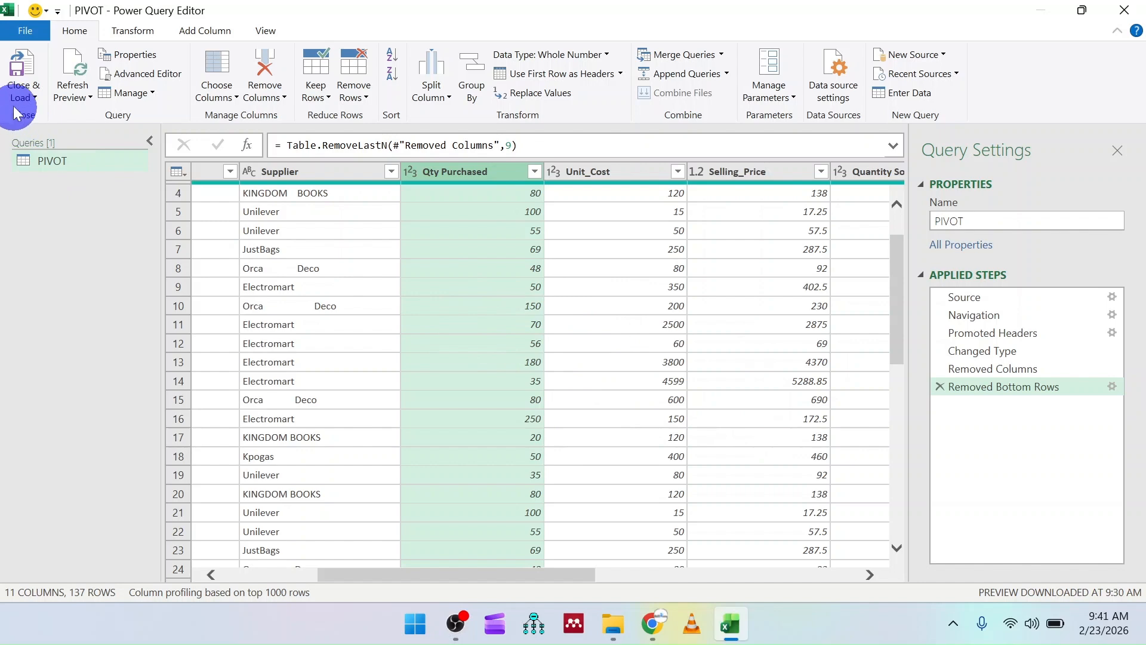
Step: Close and load the PIVOT query into a worksheet table and close the Queries & Connections pane
left_click(20, 72)
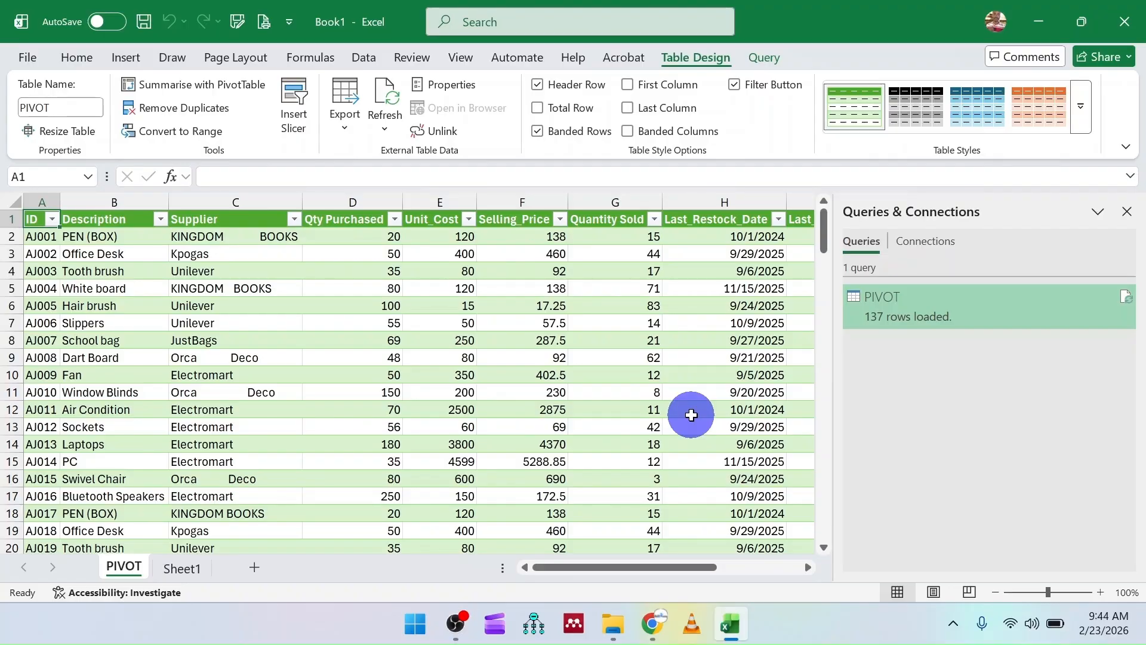
left_click(1126, 212)
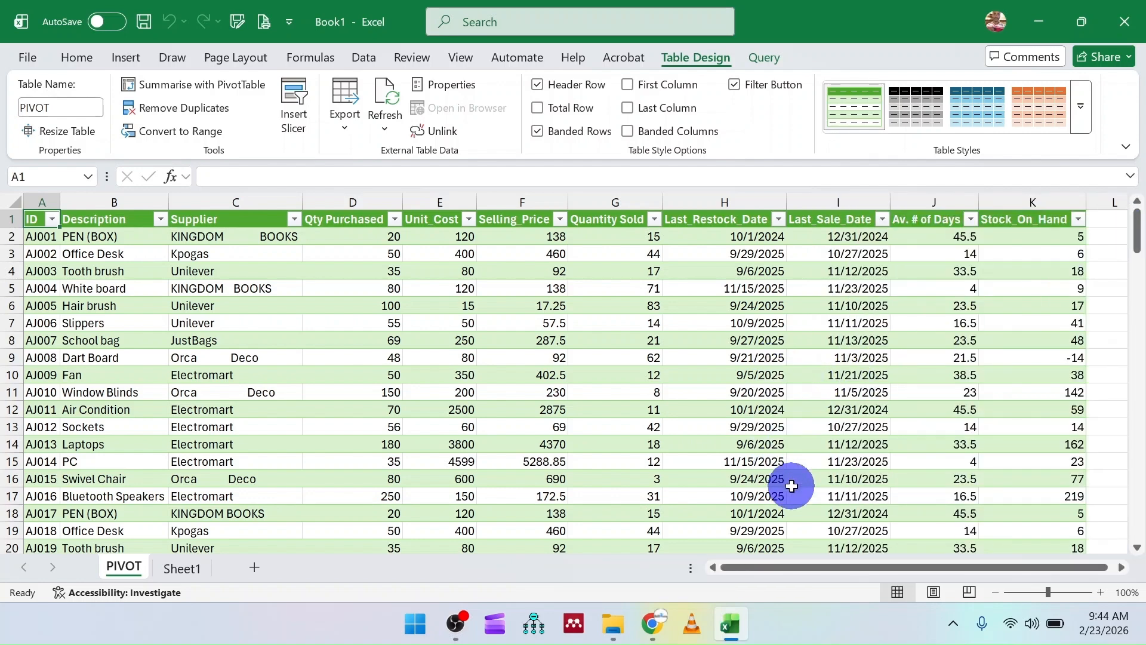
scroll(800, 499, "down", 3)
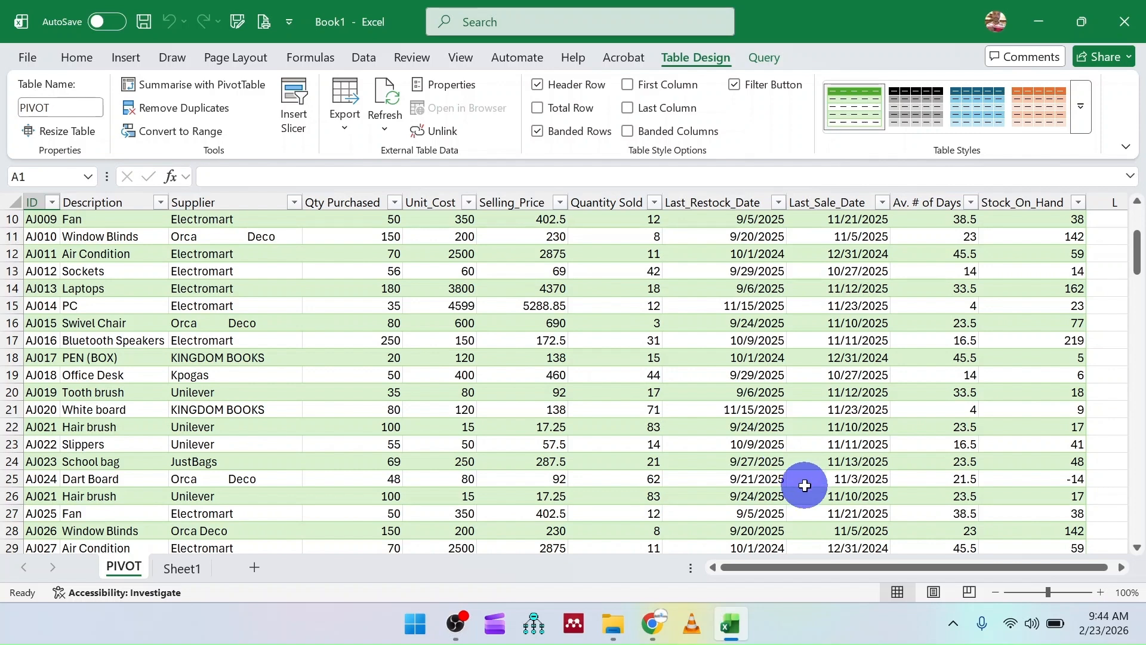
scroll(799, 458, "up", 3)
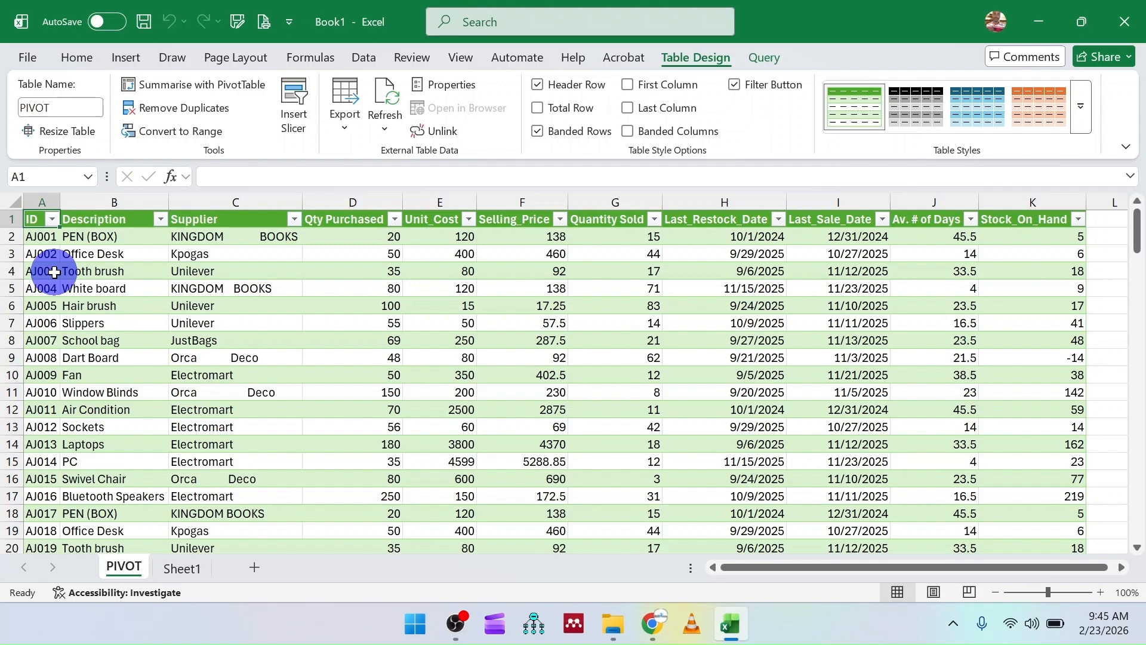
Step: Remove duplicate rows from the PIVOT table, comparing all columns and treating the first row as headers
scroll(78, 288, "down", 9)
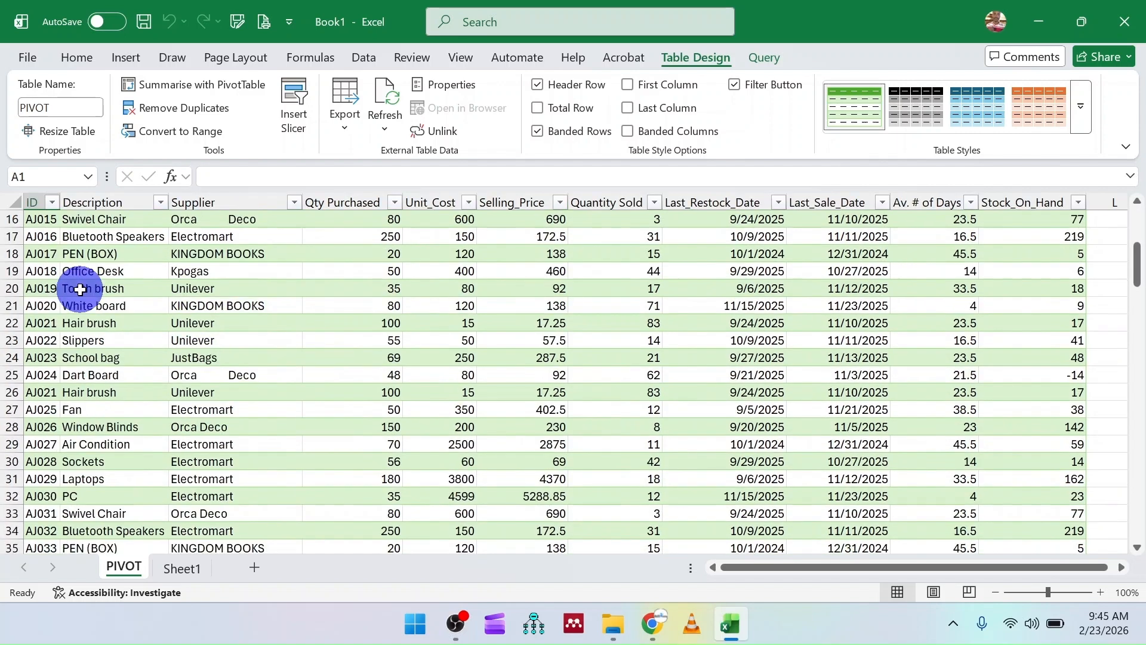
scroll(79, 290, "down", 12)
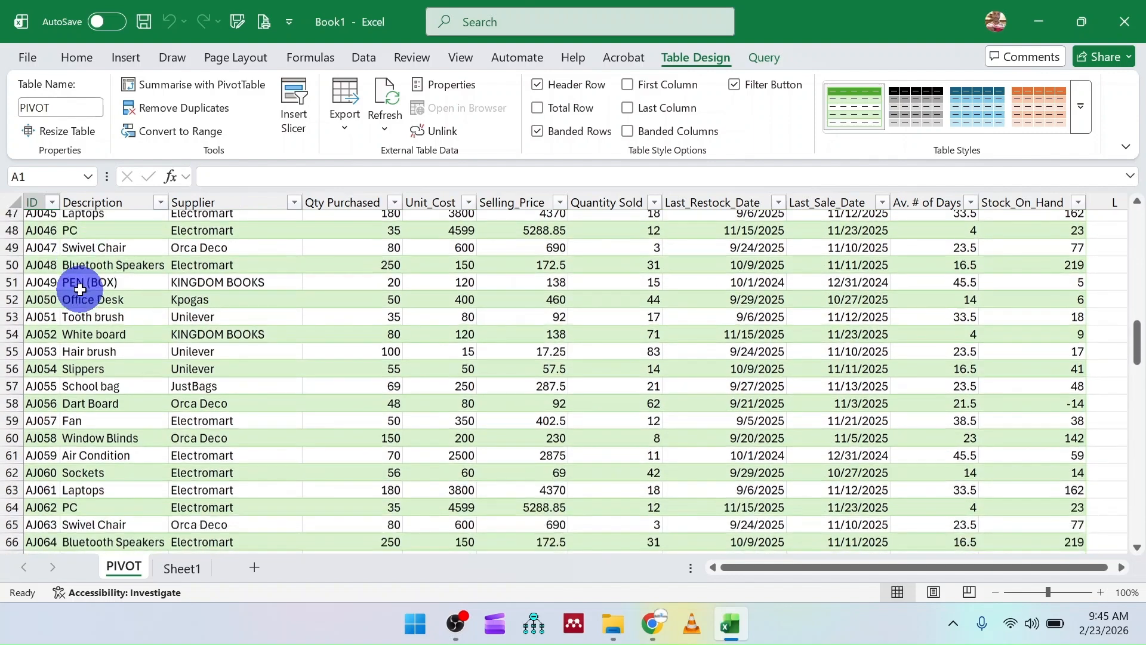
scroll(80, 288, "up", 20)
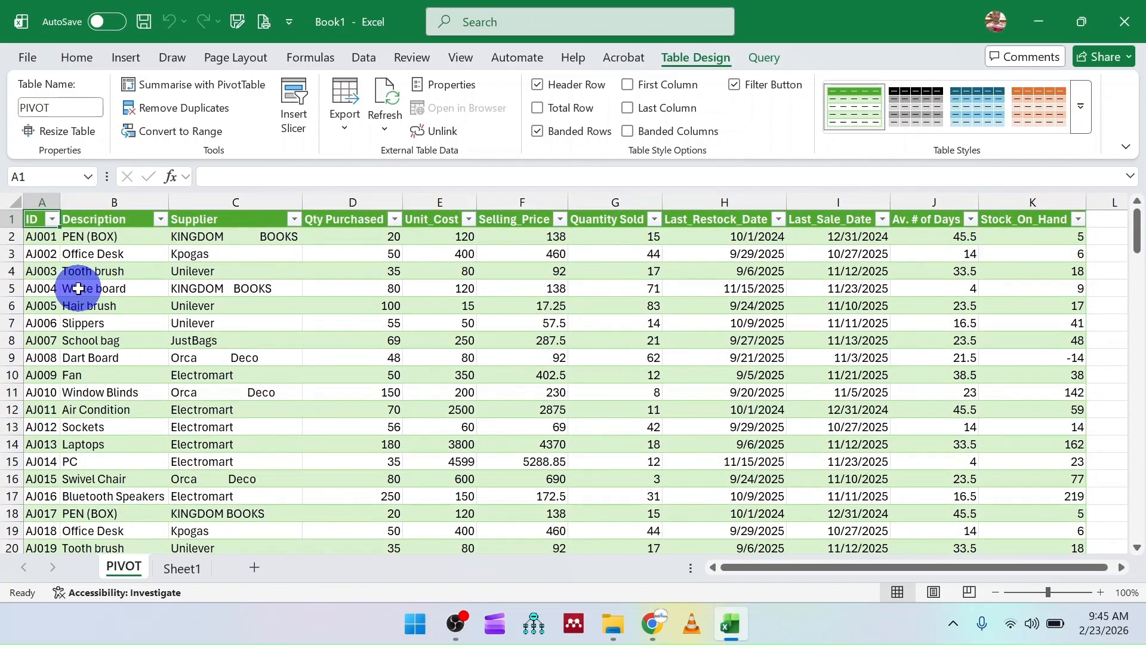
left_click(370, 56)
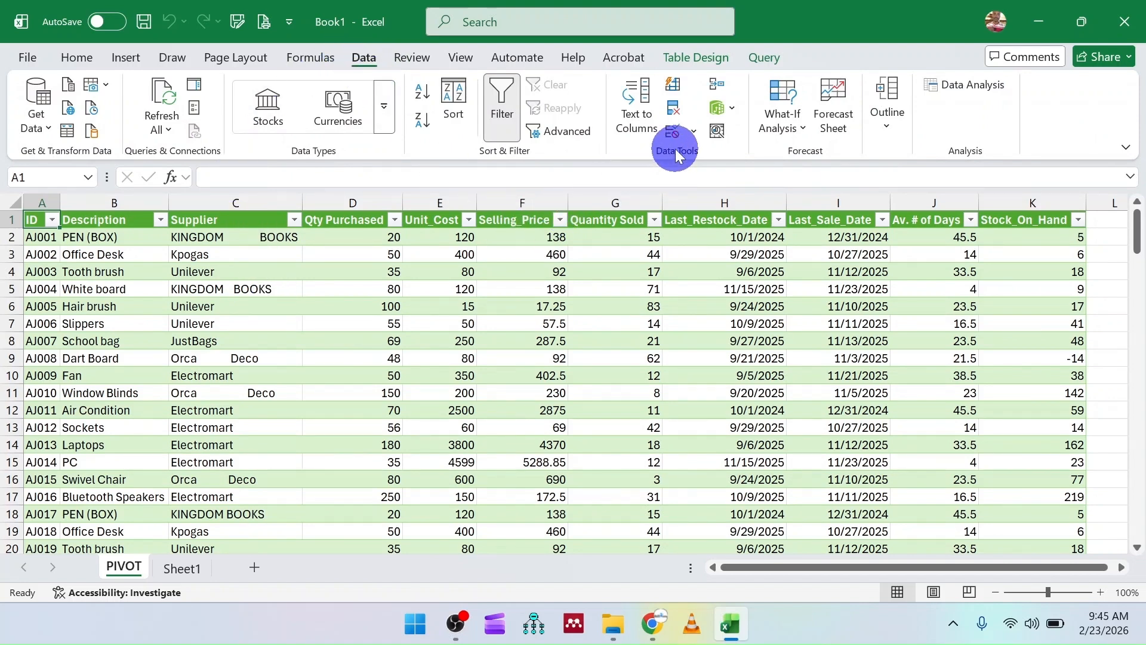
left_click(674, 111)
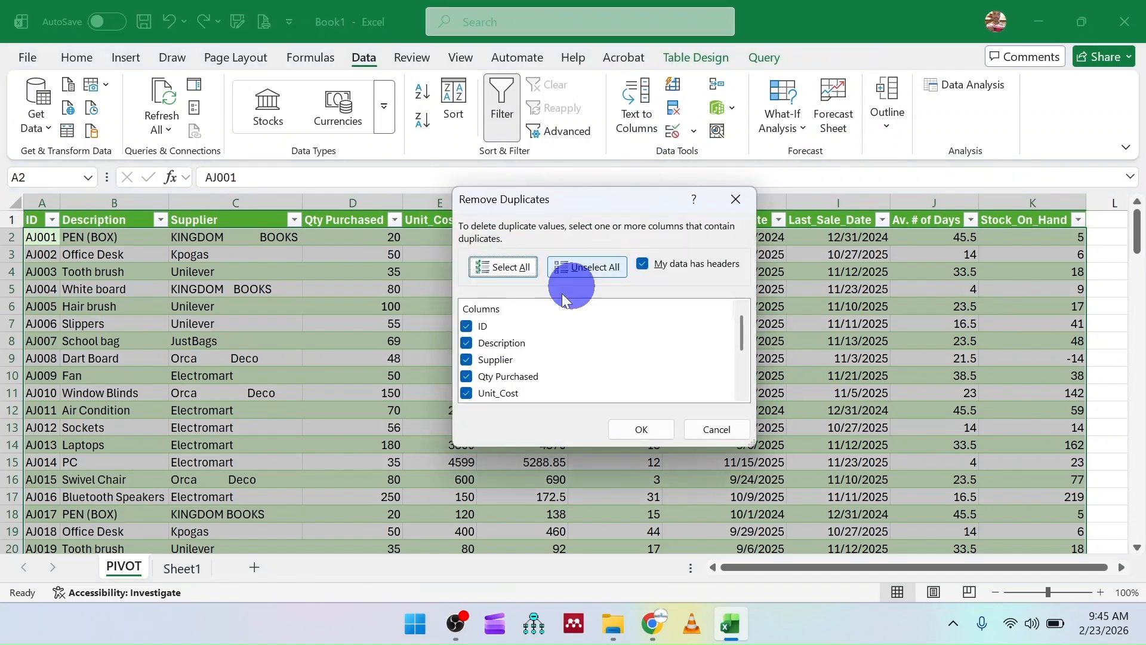
left_click(636, 429)
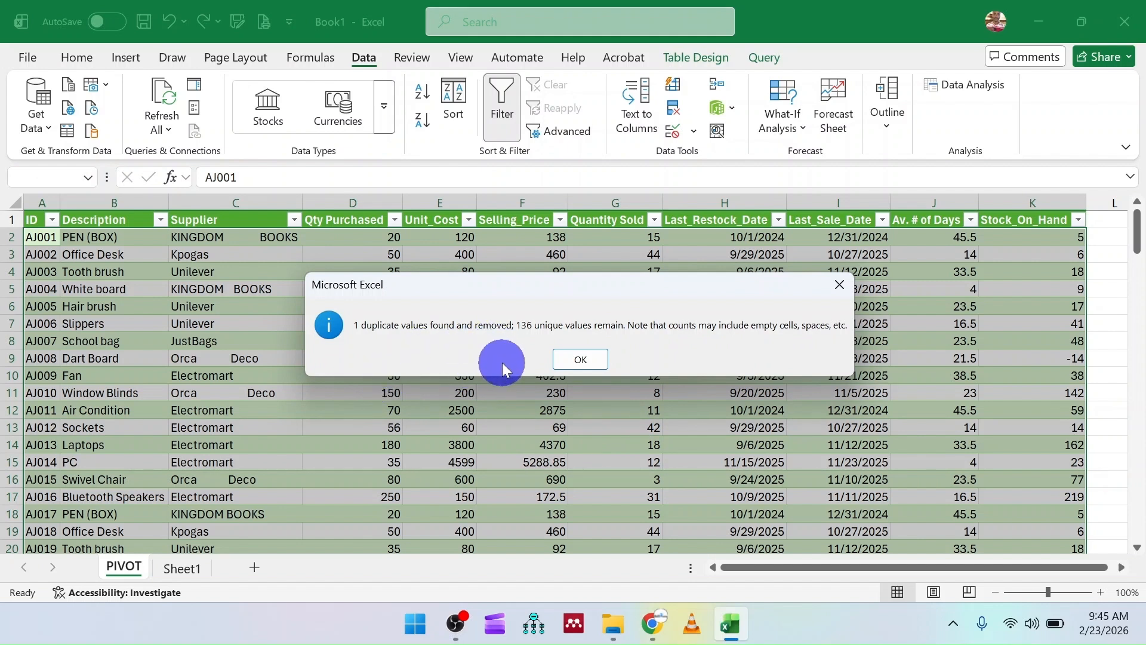
left_click(593, 361)
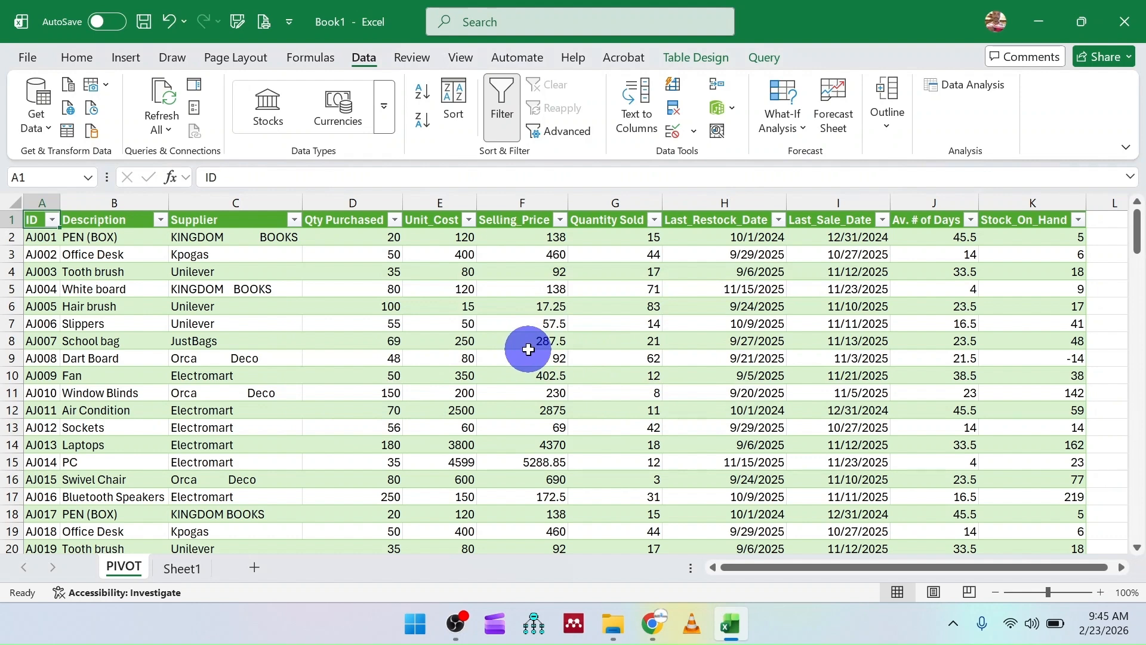
Step: Run the duplicate removal again on all columns of the PIVOT table to check for remaining duplicates
left_click(547, 324)
left_click(676, 108)
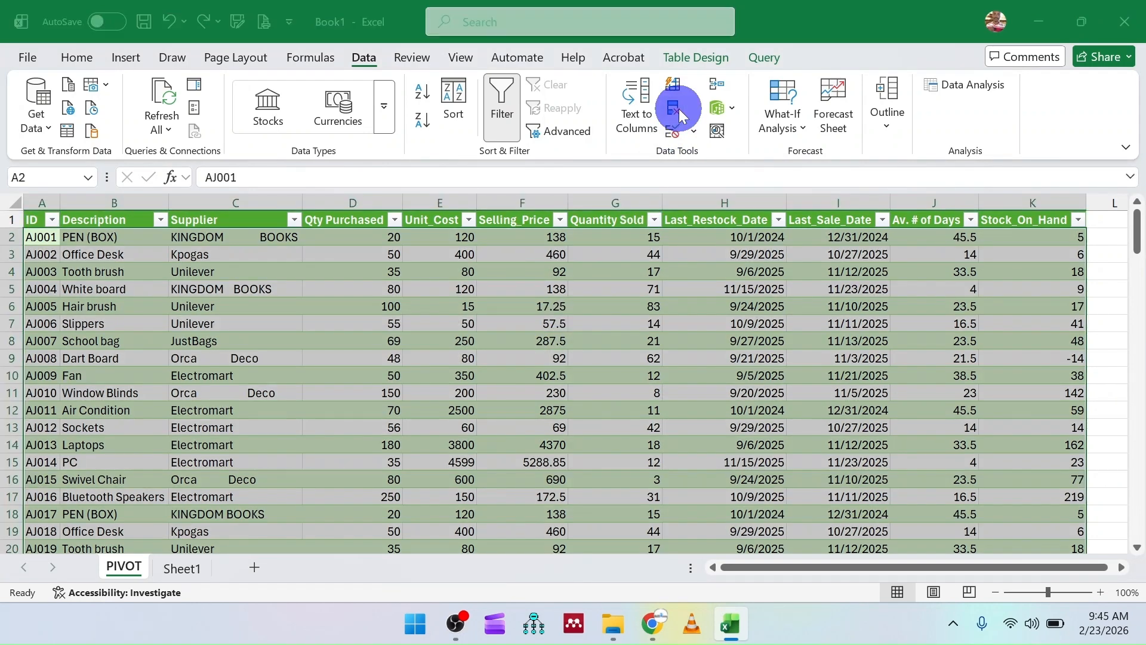
left_click(639, 427)
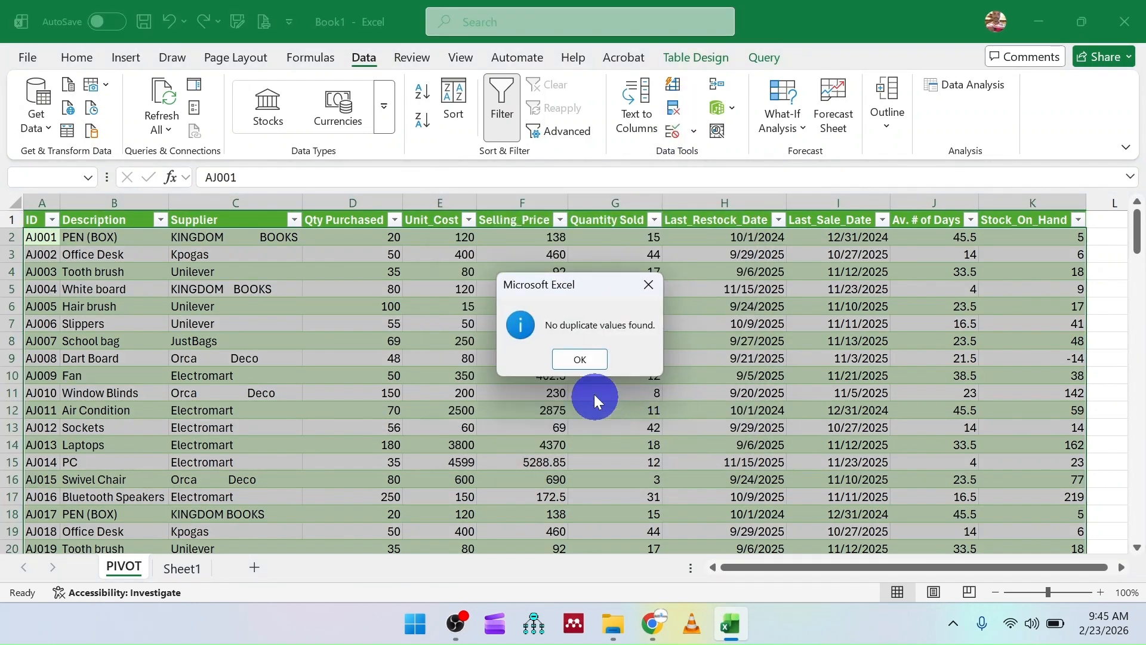
left_click(593, 360)
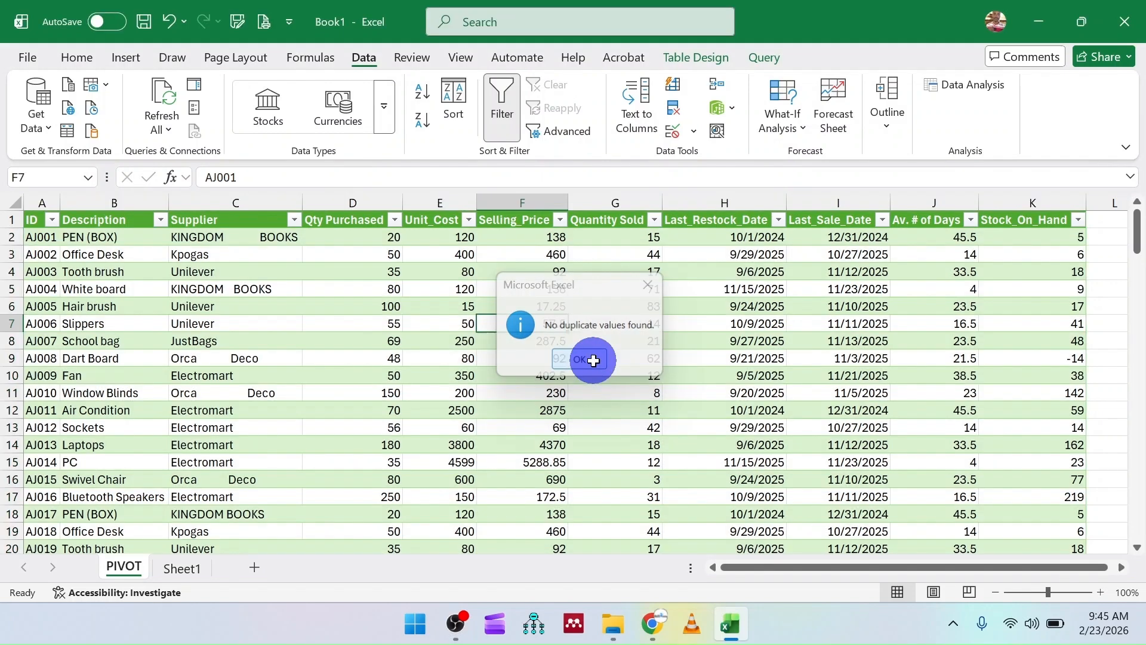
Step: Examine the Supplier column's entries for irregular spacing between words
left_click(205, 237)
left_click(217, 289)
left_click(233, 341)
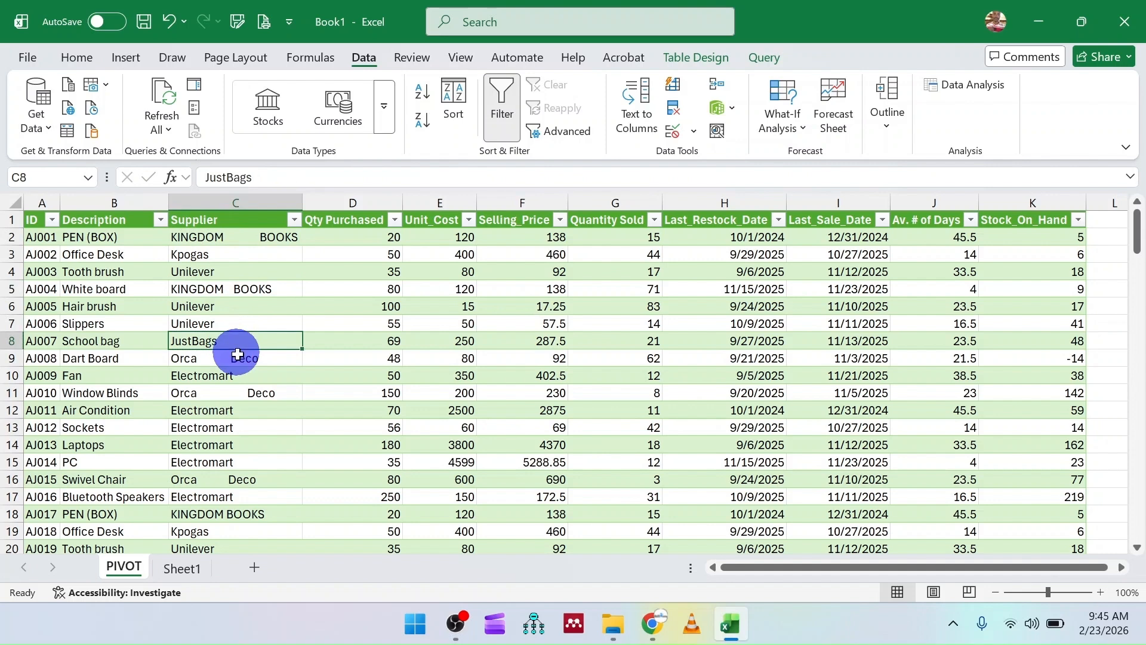
scroll(246, 428, "down", 3)
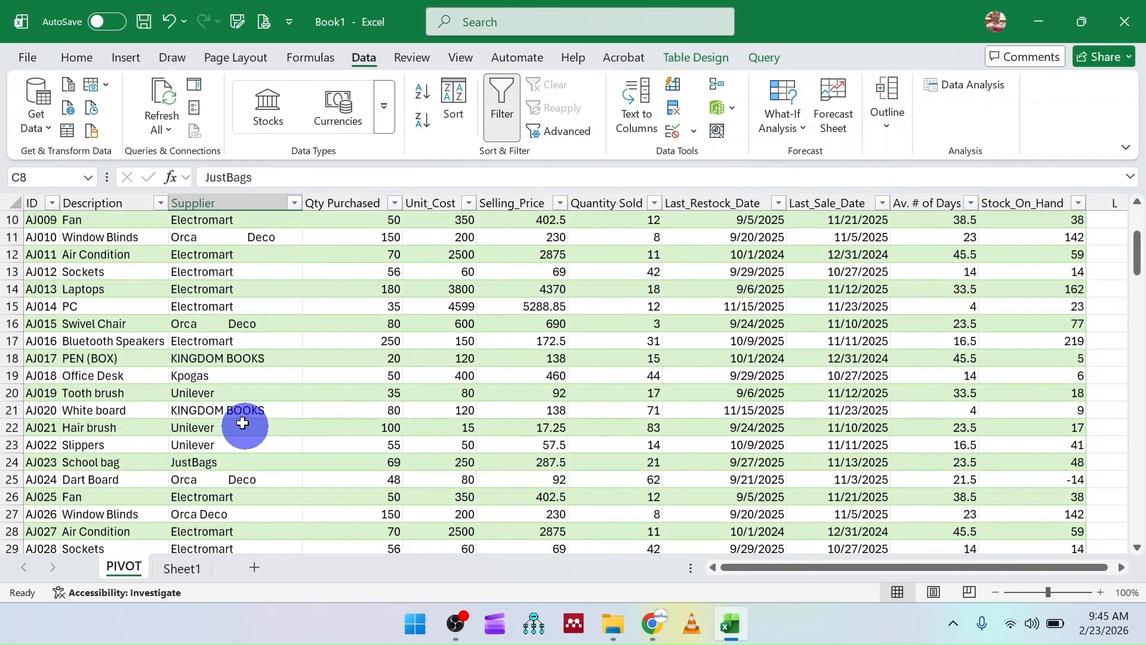
left_click(216, 314)
scroll(225, 389, "down", 1)
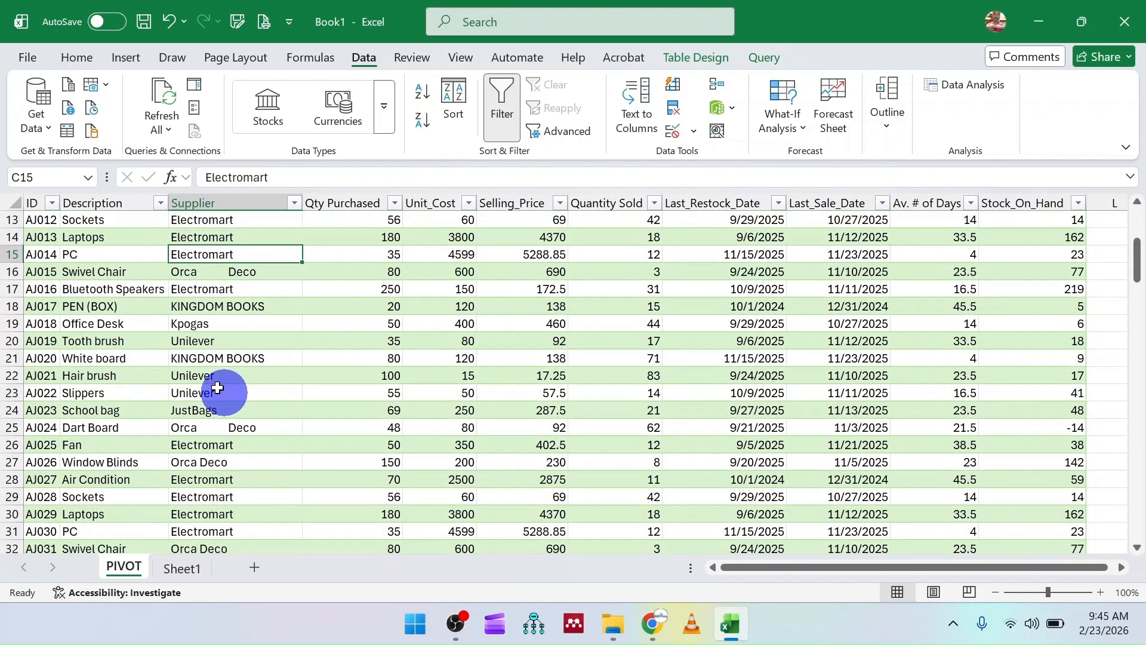
left_click(194, 323)
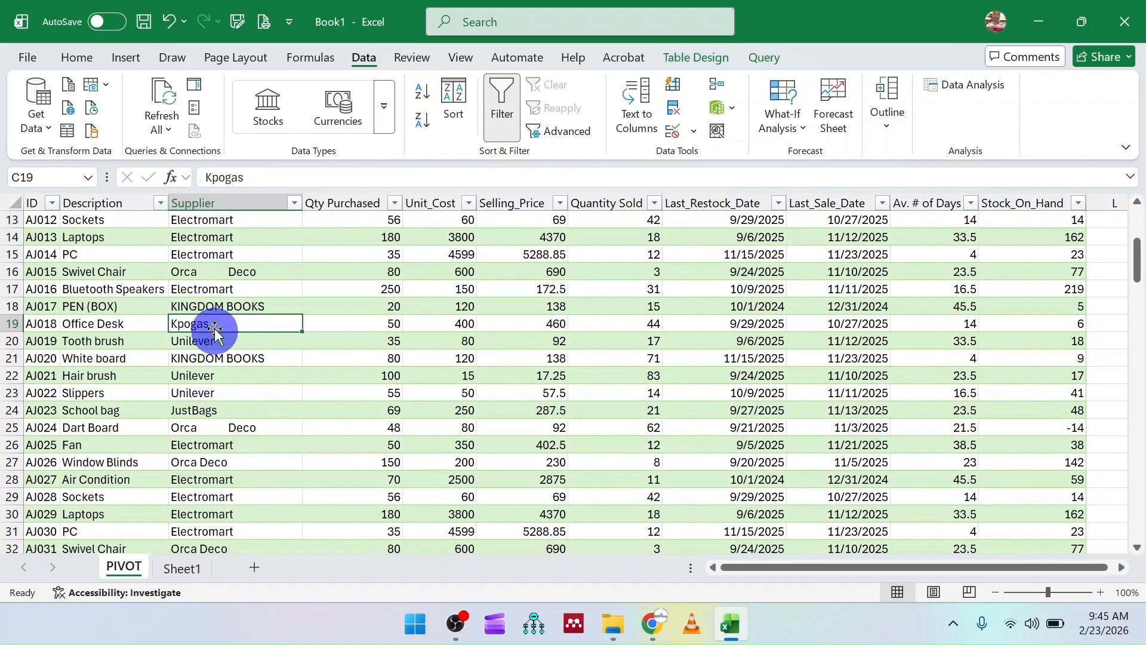
left_click(206, 271)
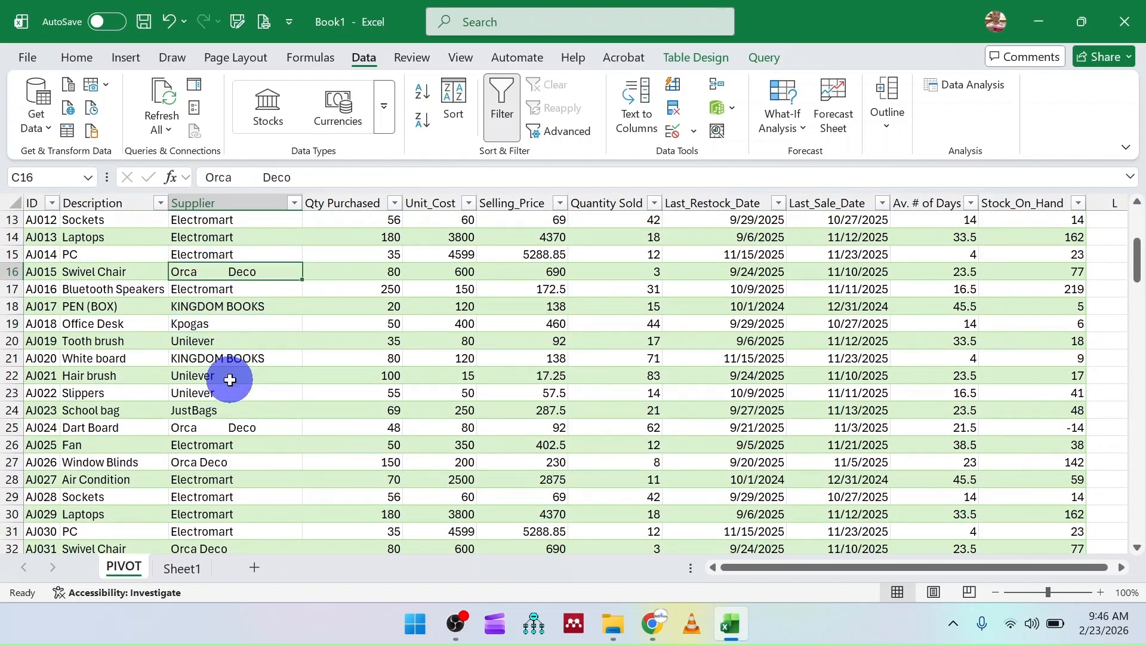
scroll(230, 380, "down", 3)
scroll(230, 380, "down", 8)
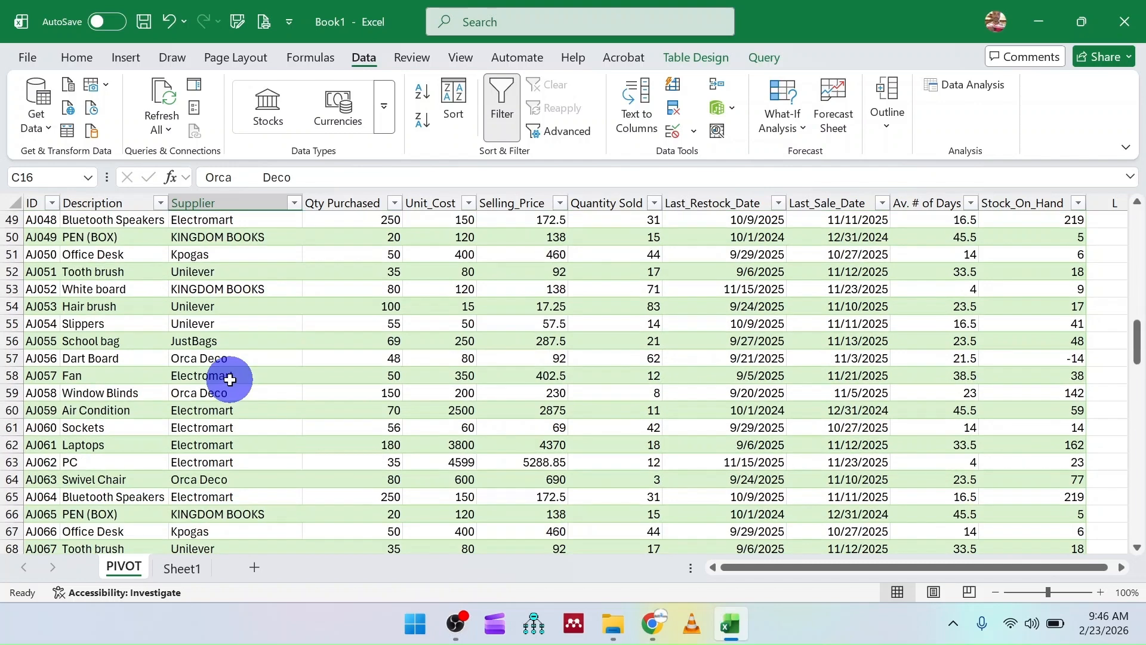
scroll(230, 380, "up", 16)
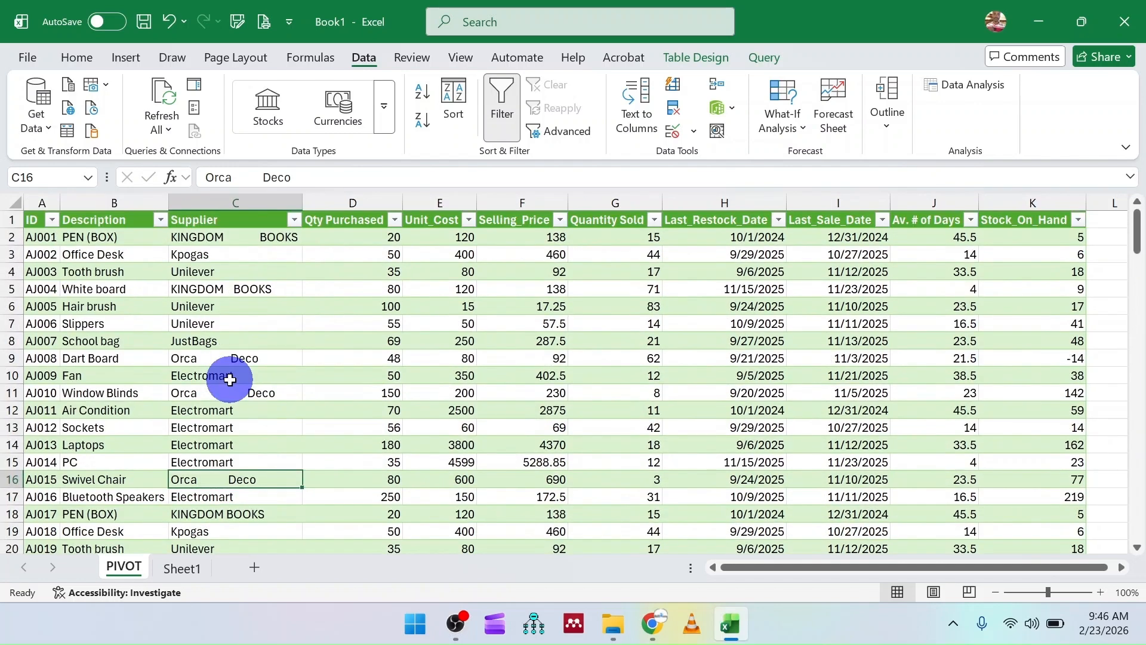
Step: Insert a new column before Qty Purchased and fill its header across from the Supplier header as Supplier2
right_click(338, 200)
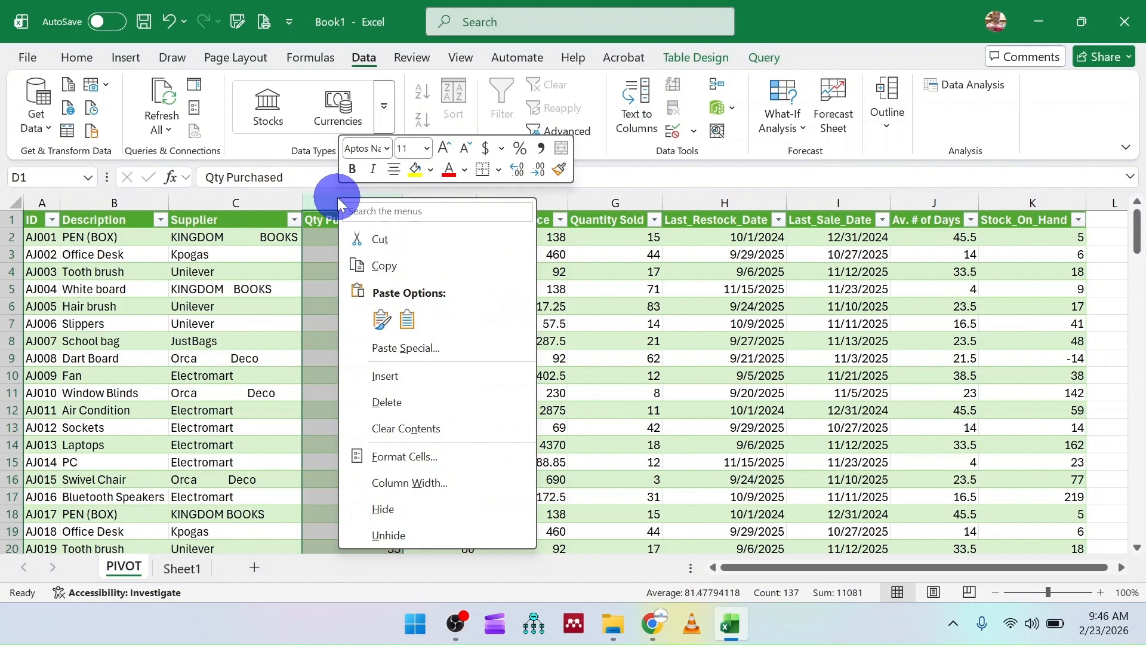
left_click(414, 380)
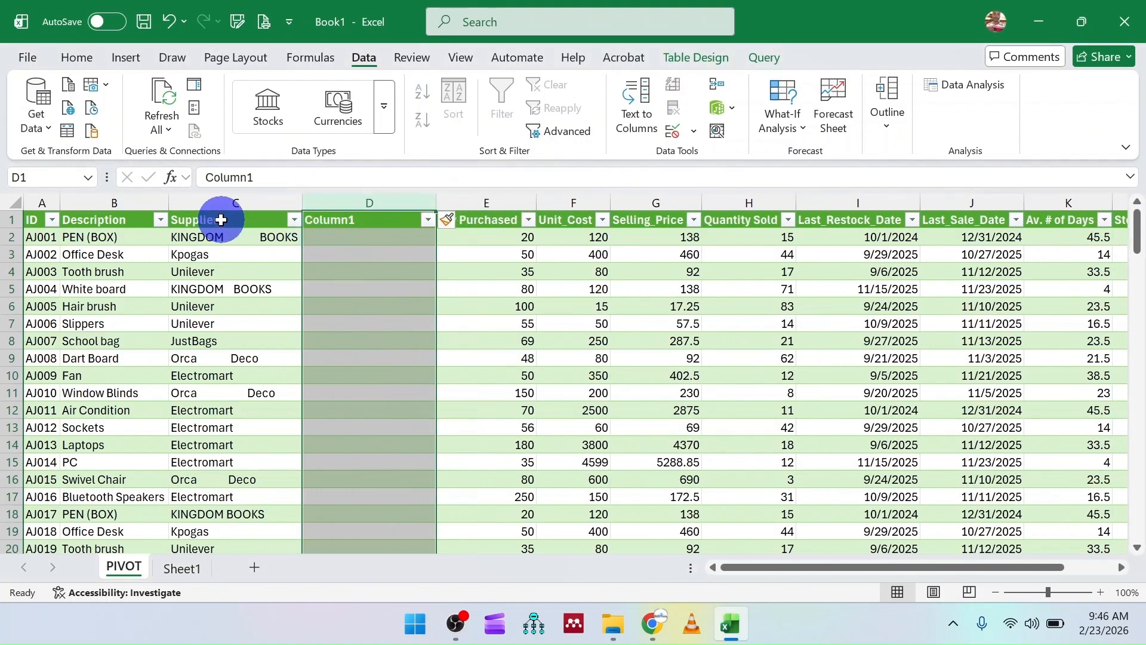
left_click(222, 220)
left_click_drag(304, 232, 385, 230)
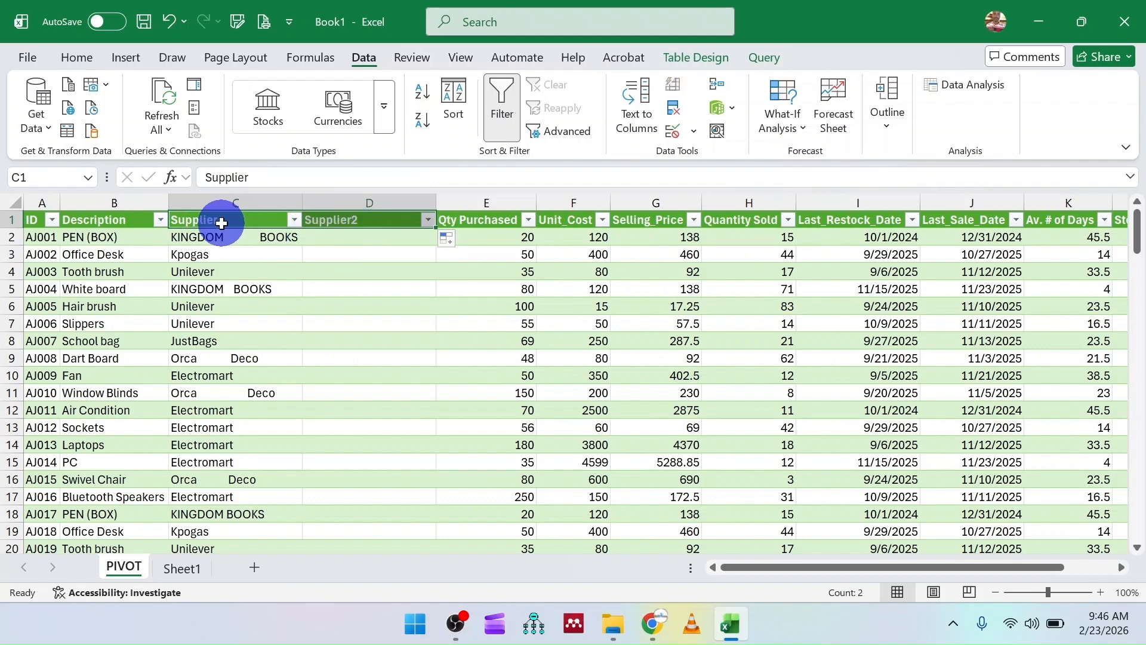
left_click(355, 235)
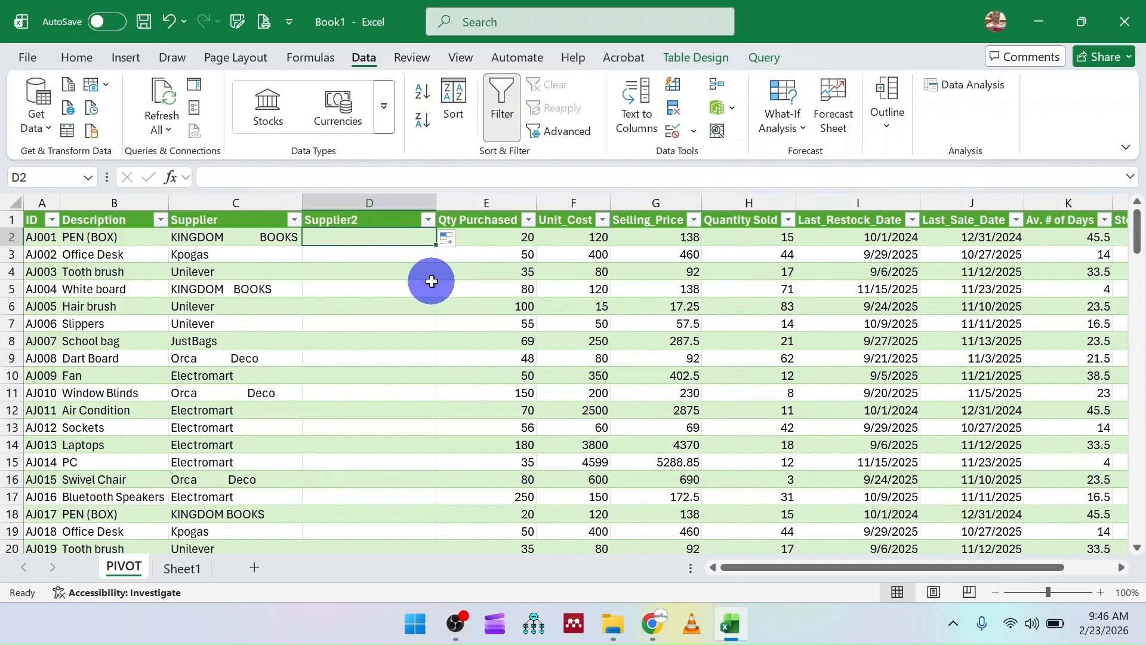
type("=tr")
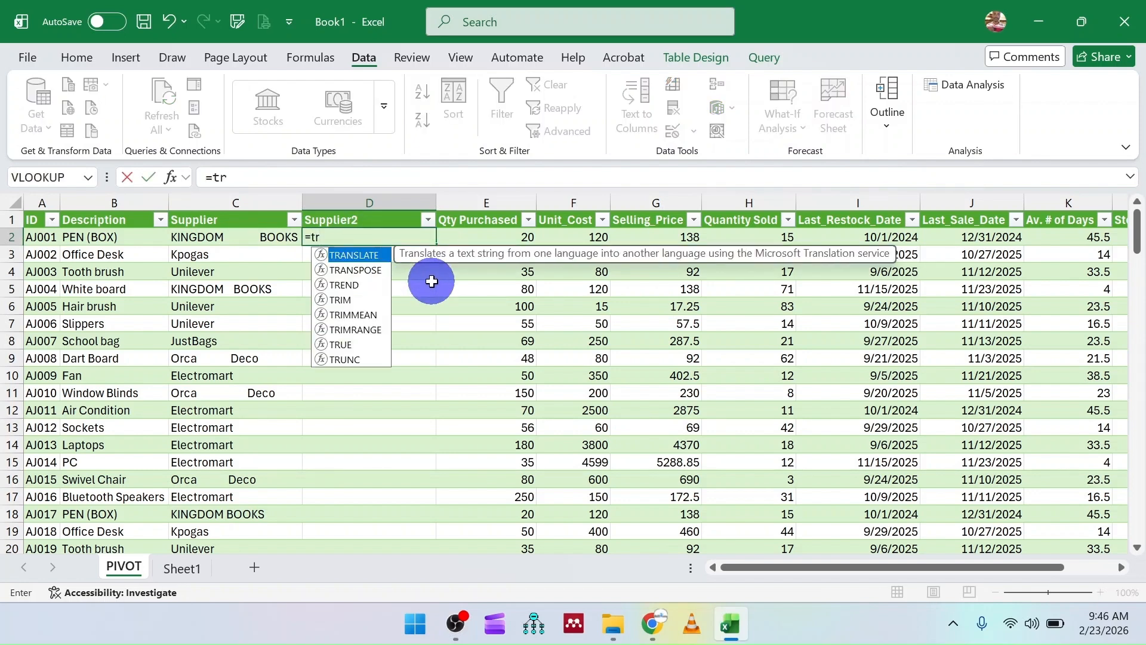
type("i")
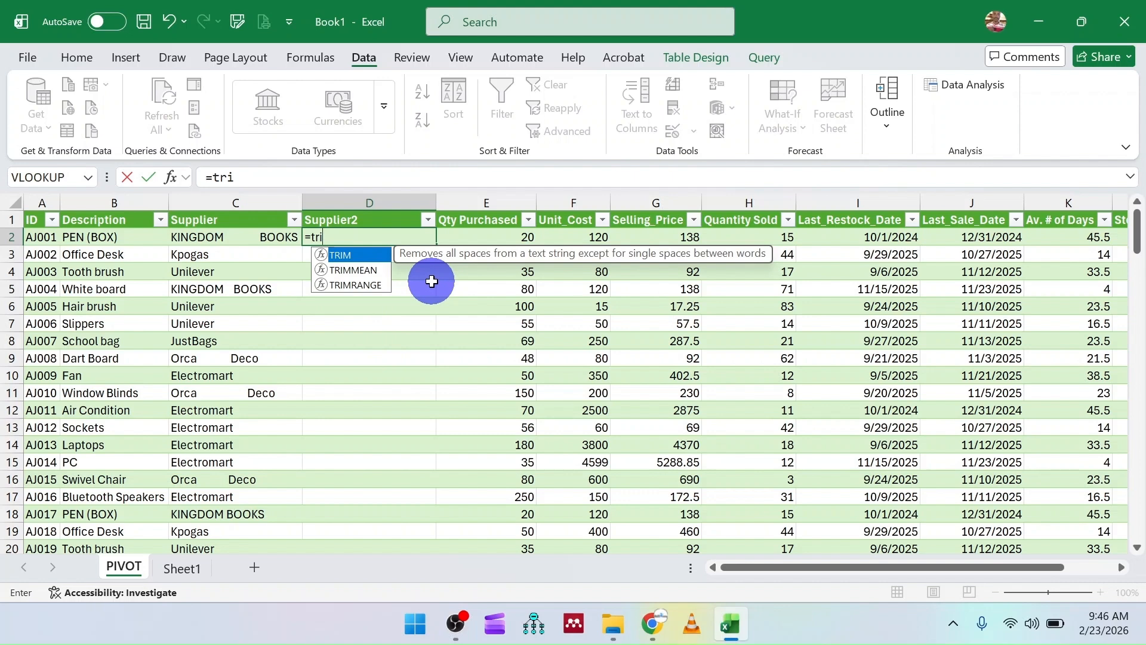
double_click(348, 261)
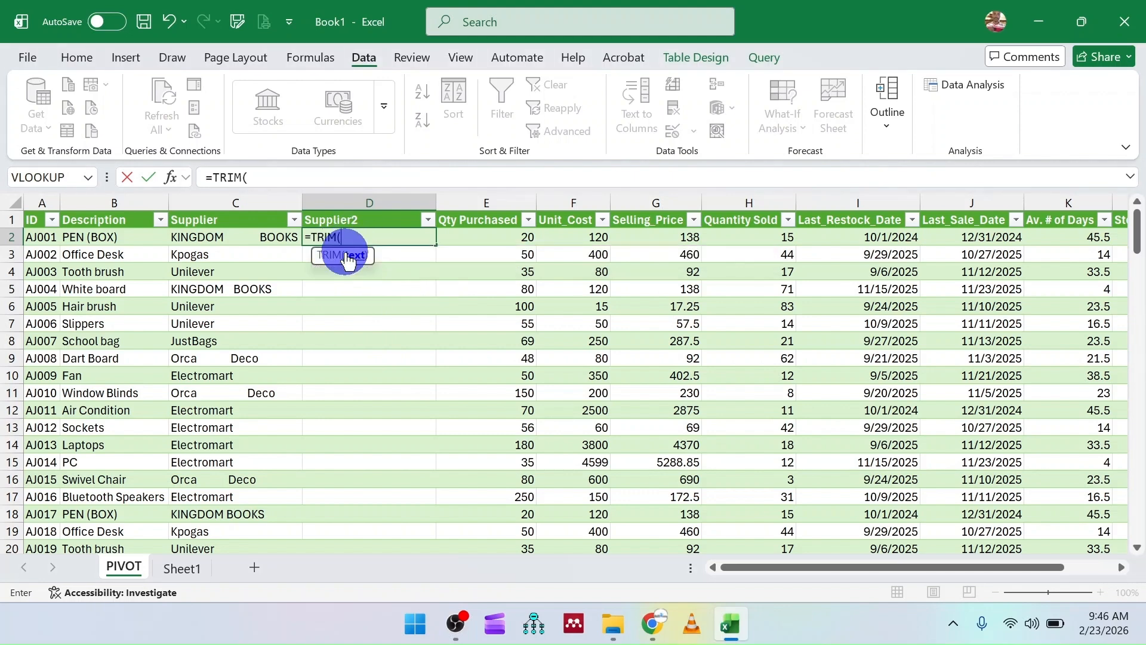
left_click(238, 238)
key("Return")
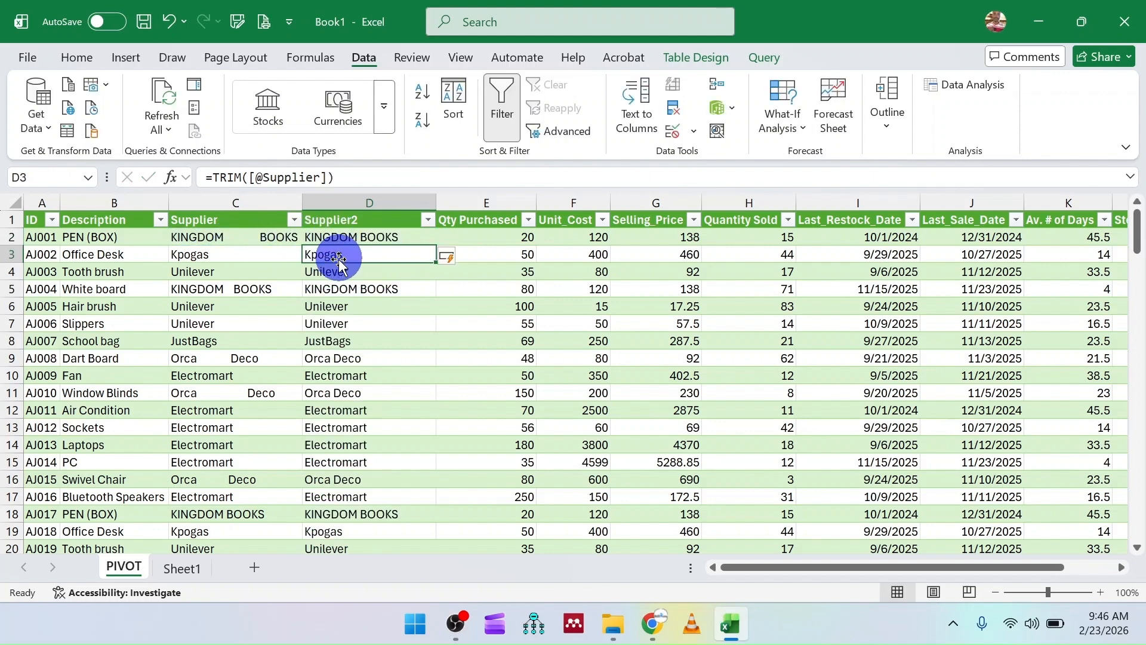
left_click(336, 237)
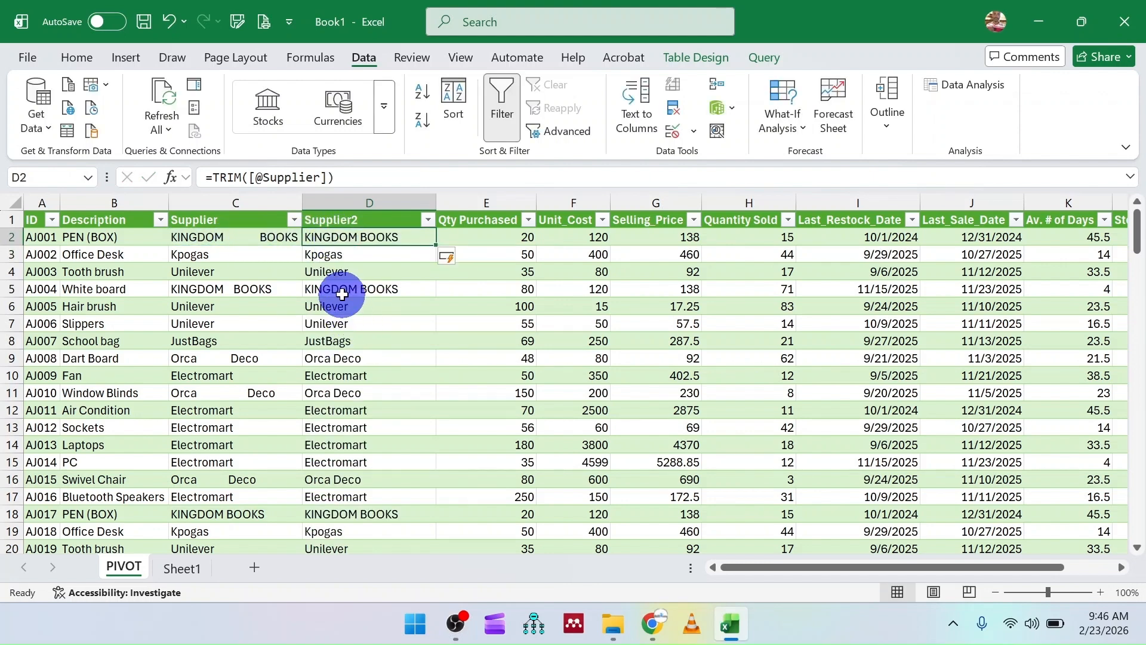
scroll(362, 352, "down", 7)
scroll(361, 360, "down", 3)
scroll(363, 360, "up", 10)
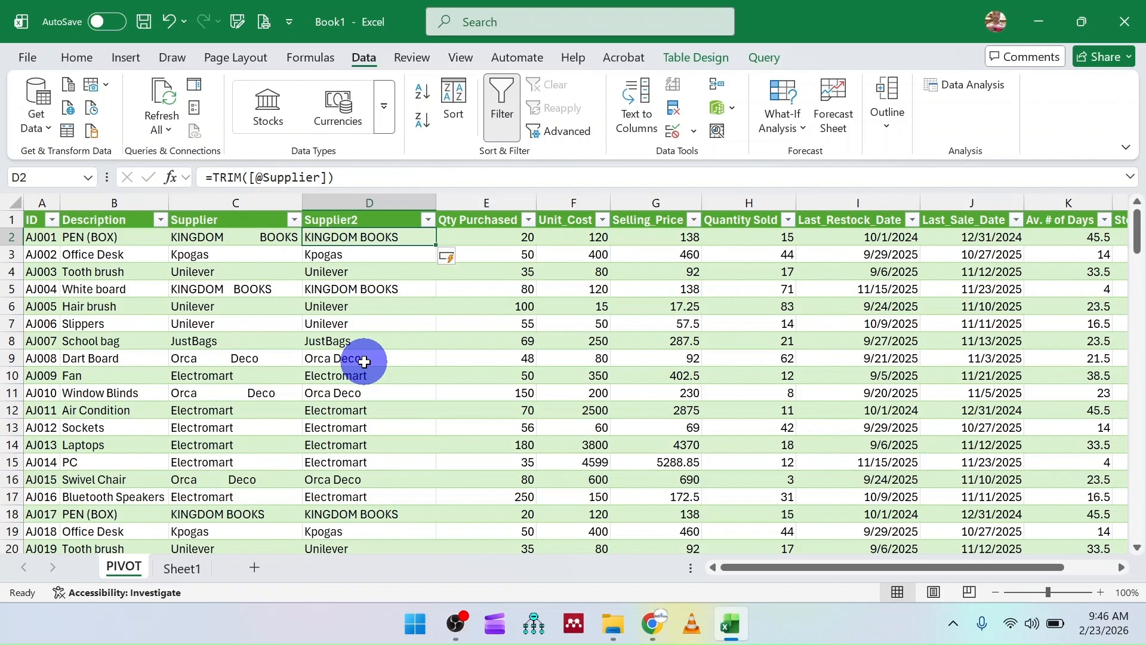
Step: Copy all the trimmed names in the Supplier2 column and paste them back in place as values
left_click(184, 240)
left_click(403, 236)
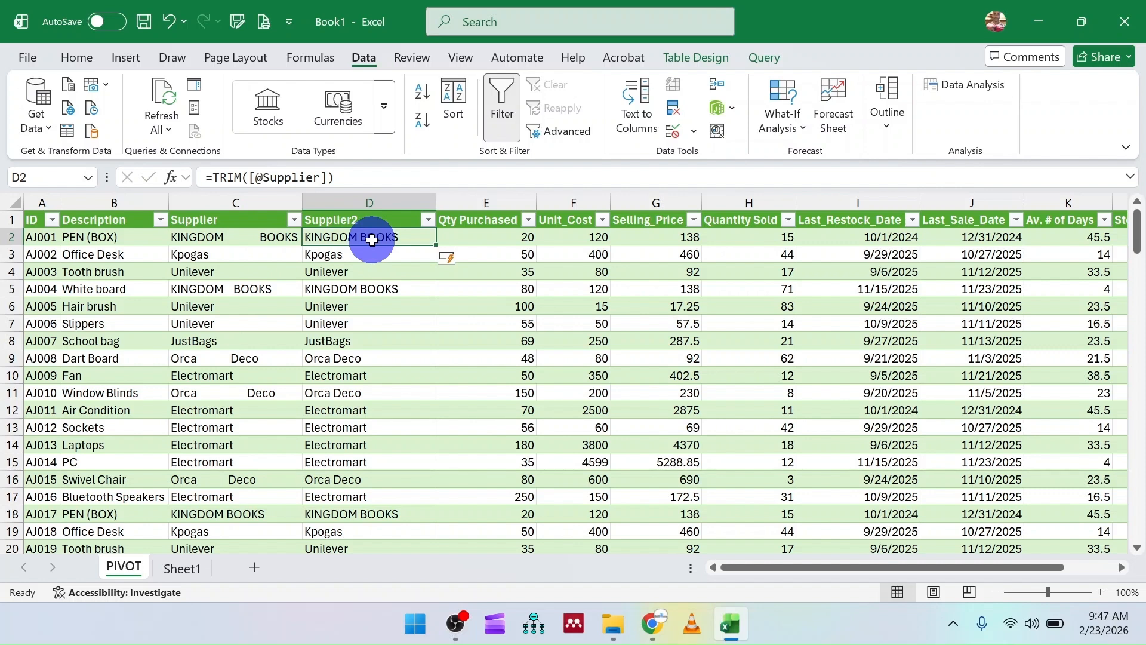
key("ctrl+shift+Down")
key("ctrl+c")
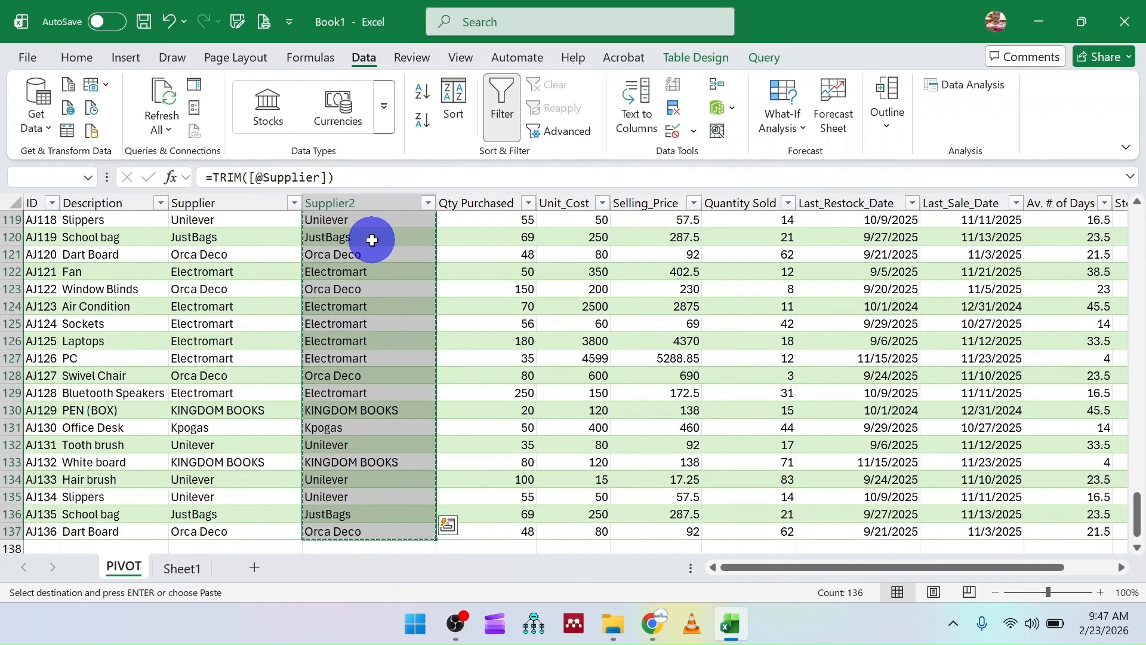
key("Down")
key("Down")
Step: Delete the original Supplier column and rename the Supplier2 header to Supplier
left_click(236, 202)
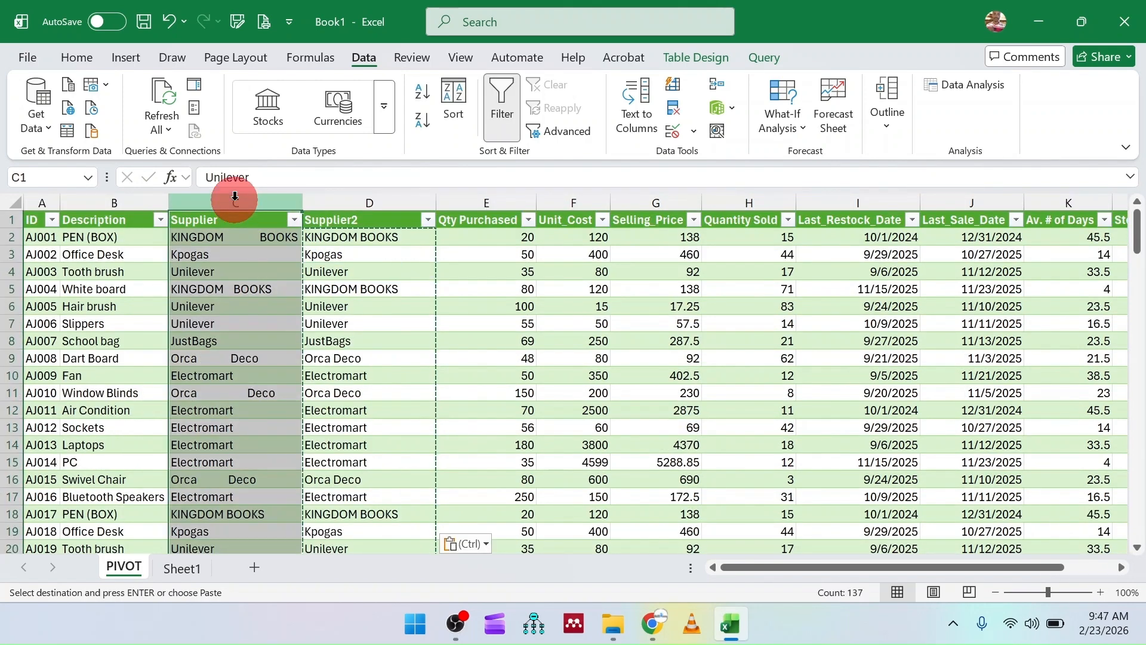
right_click(236, 201)
left_click(287, 400)
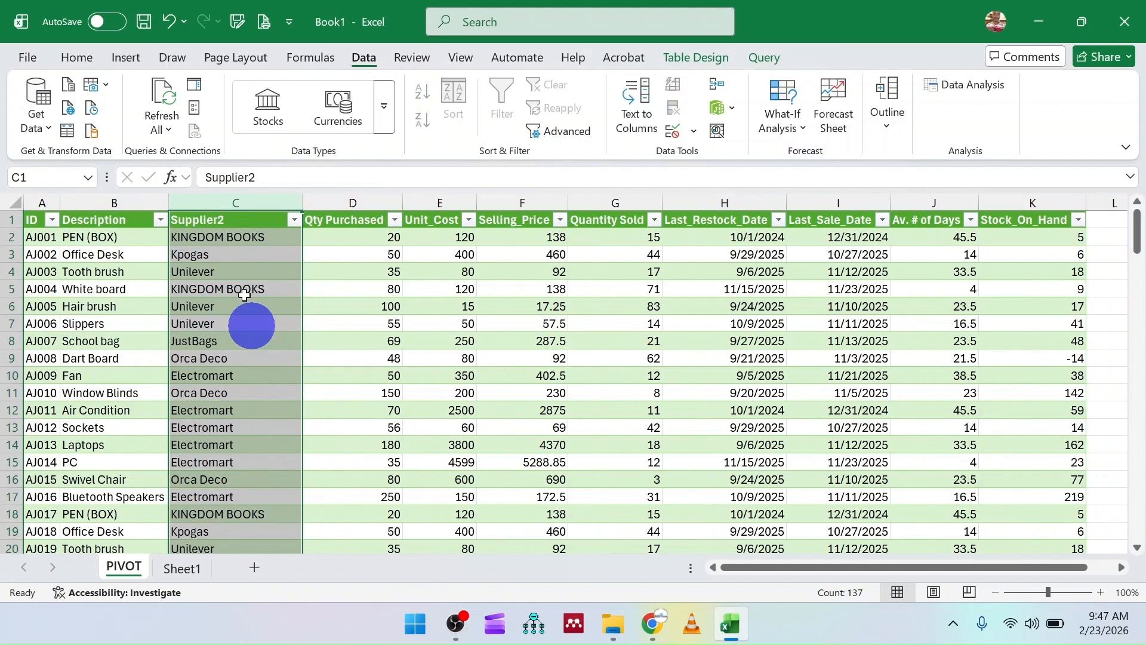
left_click(238, 221)
left_click(278, 178)
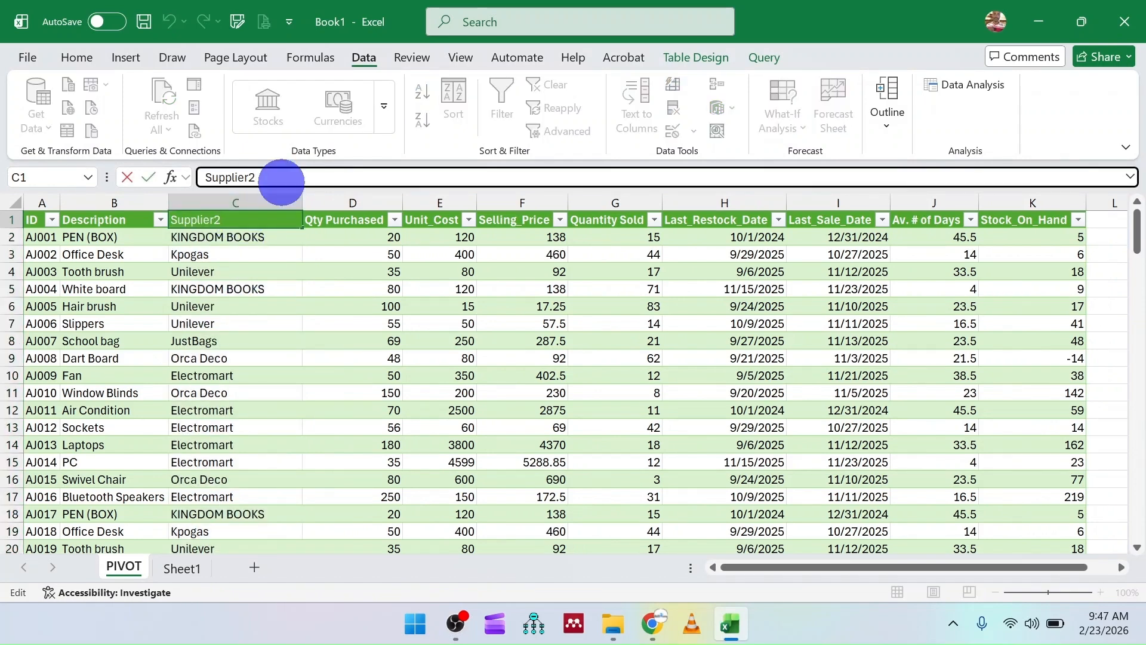
left_click(352, 359)
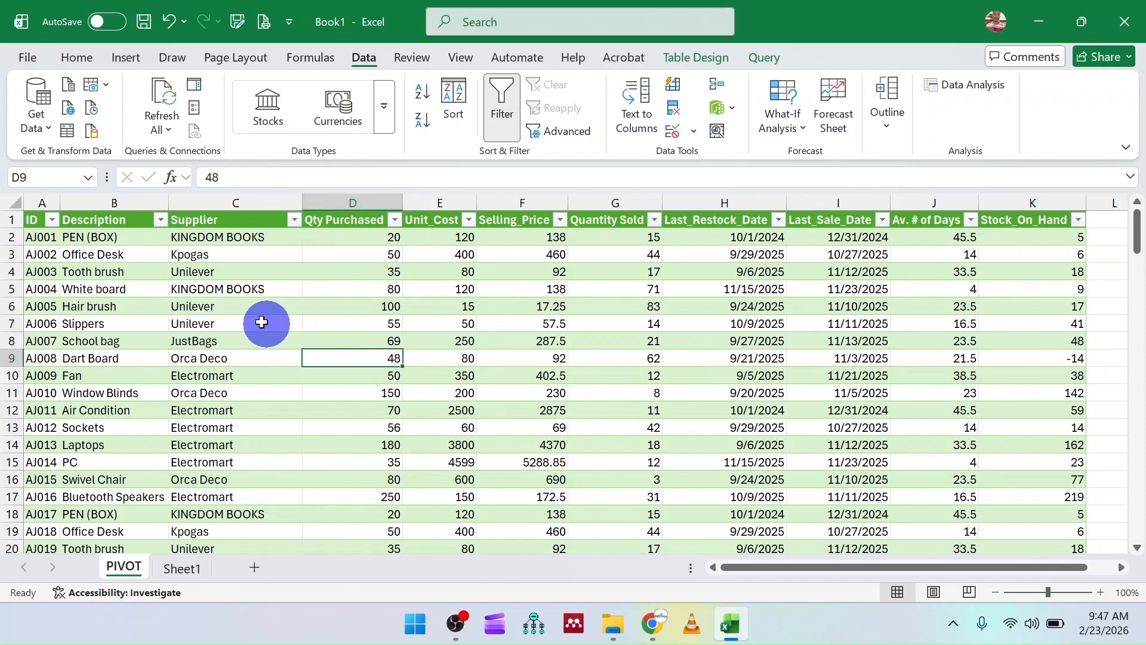
Step: Examine the Supplier column's entries down the table for spacing and inconsistent capitalization
left_click(220, 253)
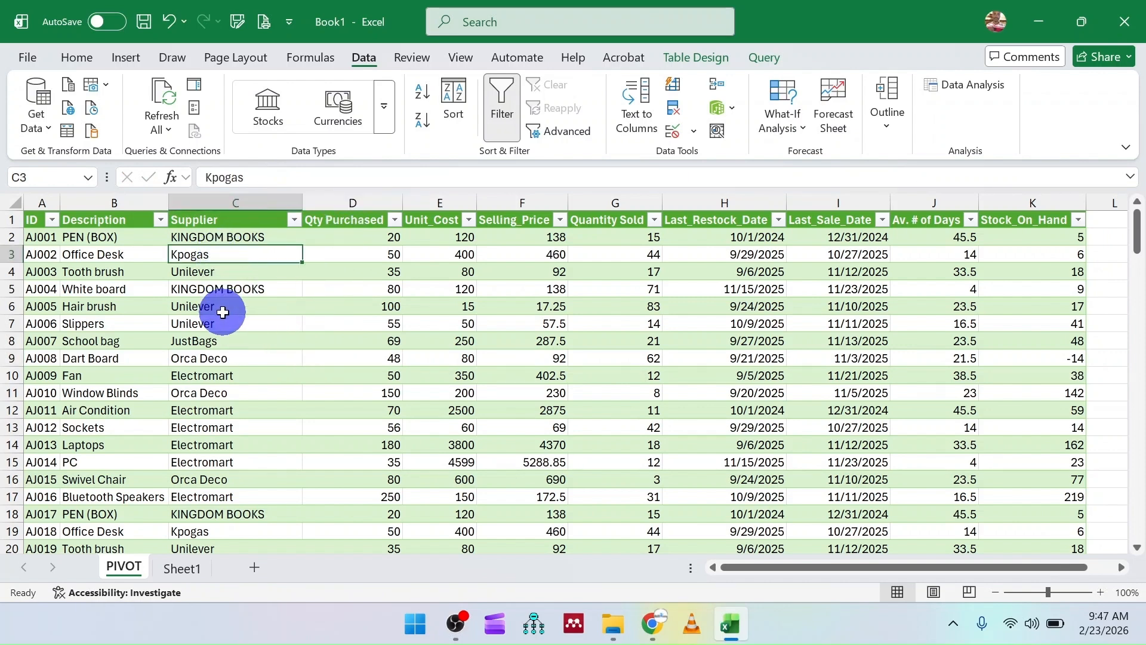
left_click(223, 306)
left_click(219, 375)
scroll(222, 420, "down", 1)
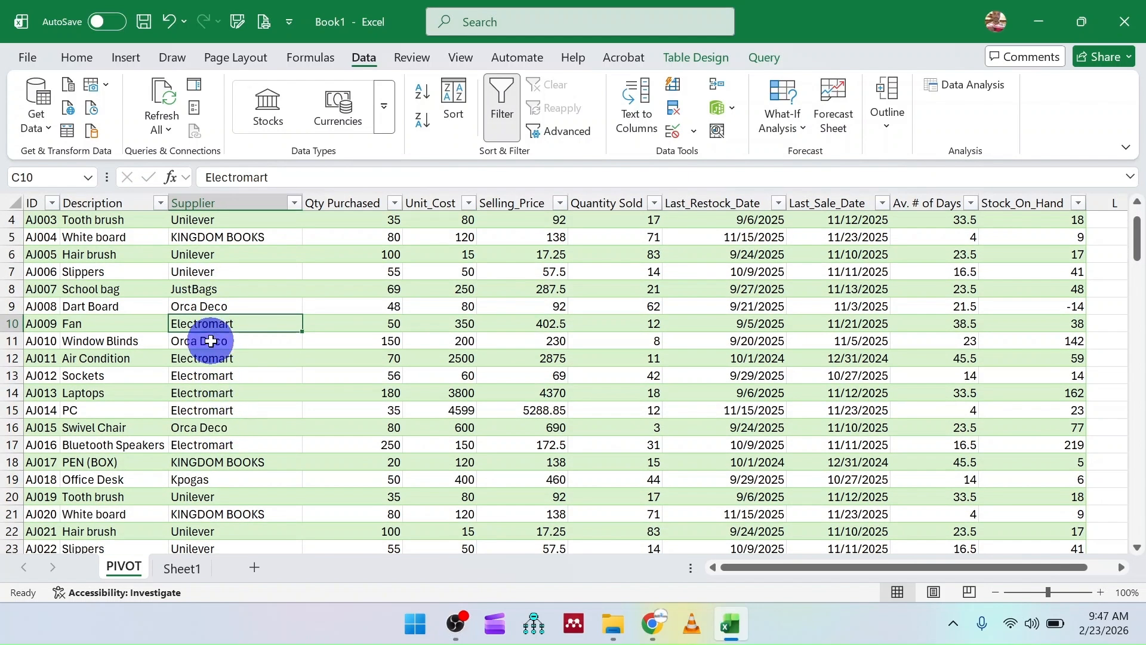
scroll(230, 396, "down", 5)
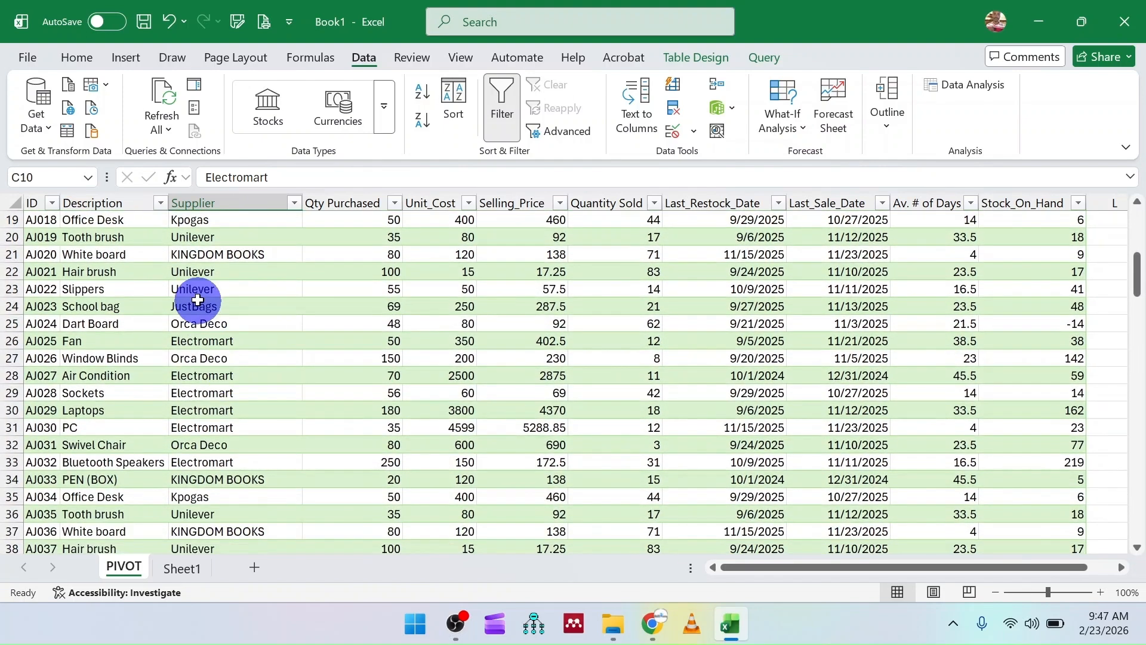
left_click(198, 253)
left_click(207, 353)
scroll(206, 382, "down", 11)
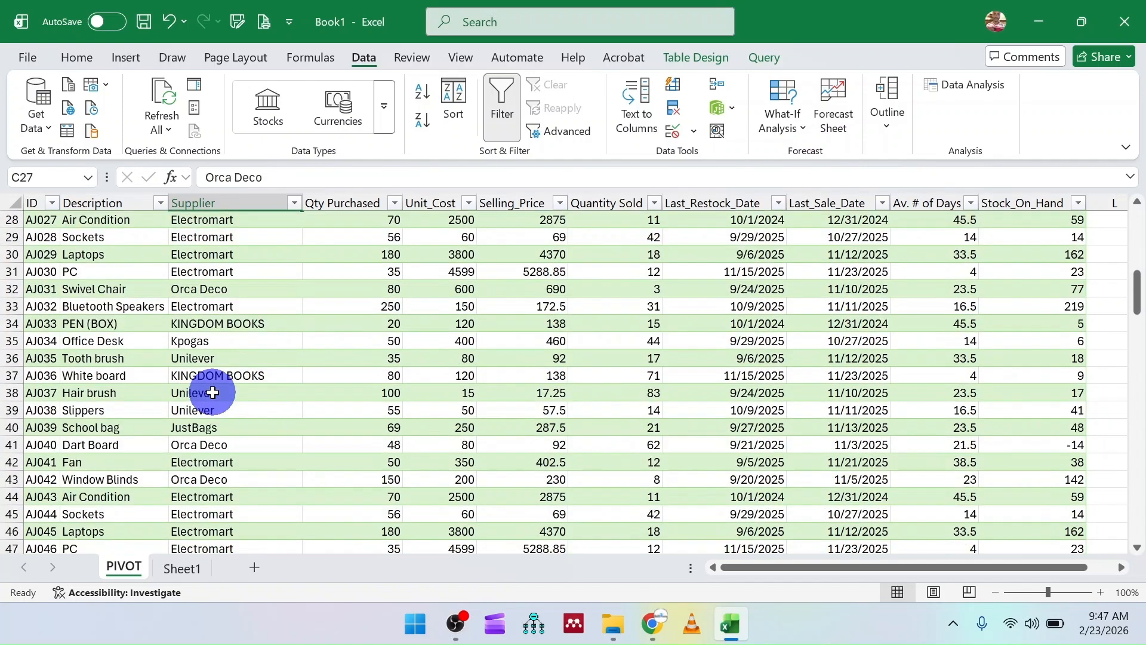
scroll(205, 384, "up", 17)
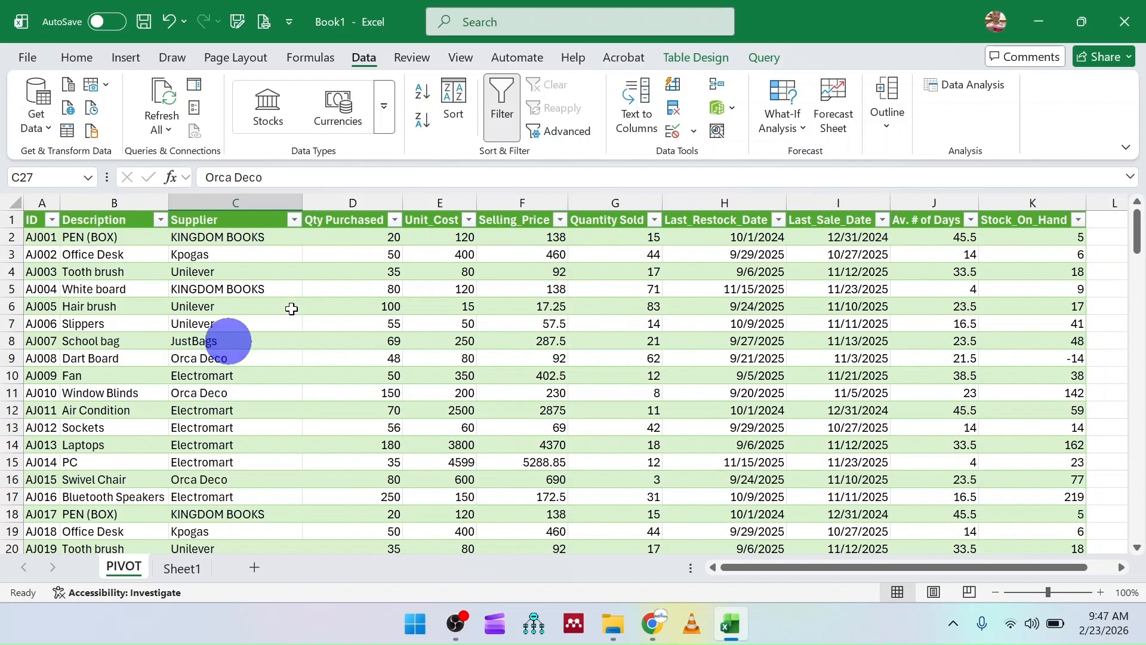
right_click(324, 203)
left_click(376, 371)
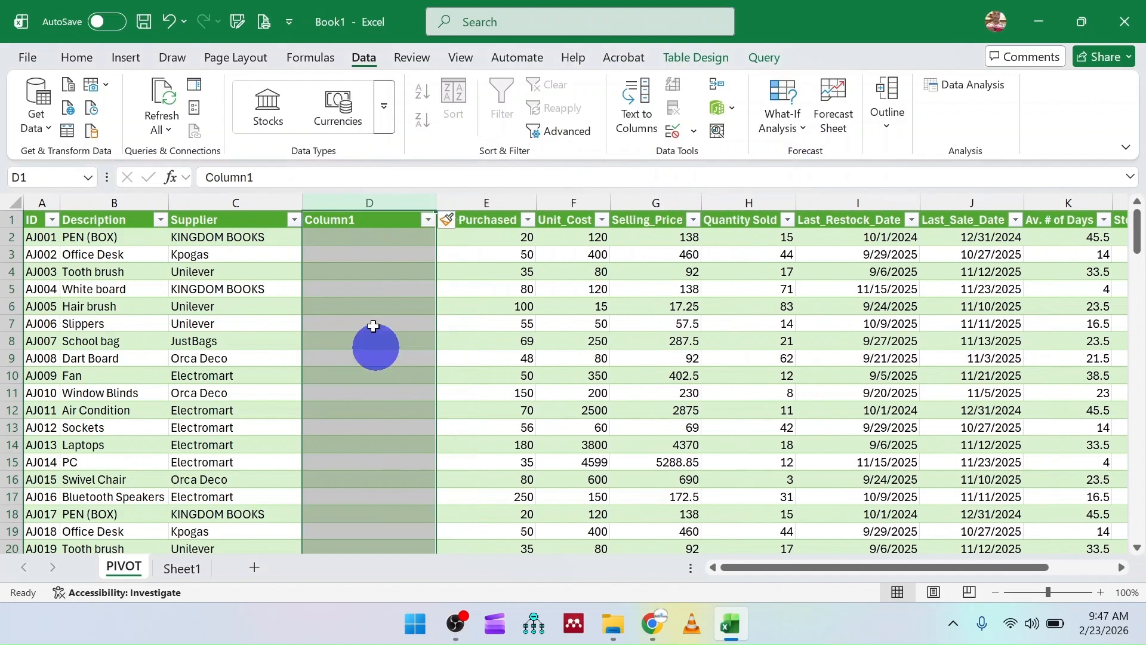
left_click(353, 238)
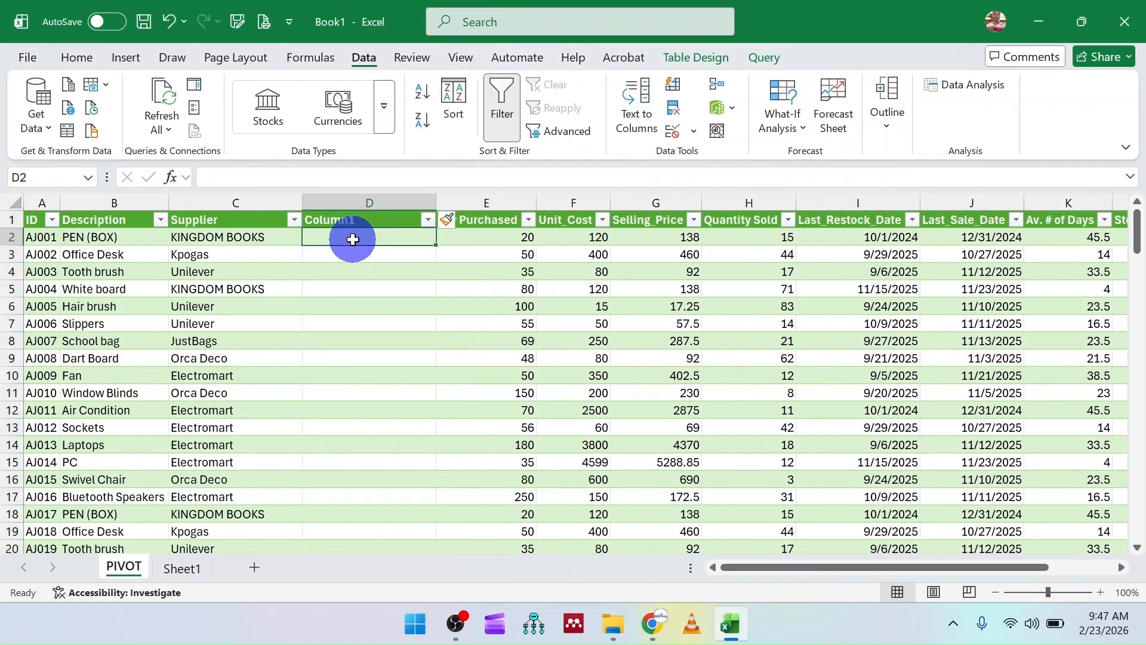
type("=")
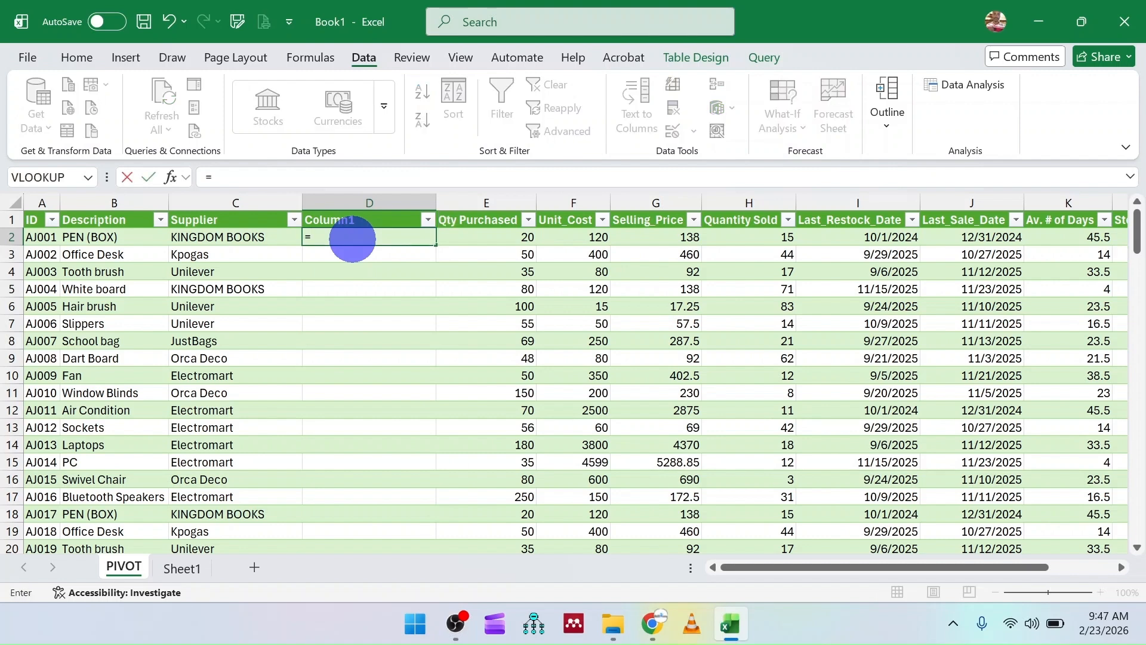
type("prop")
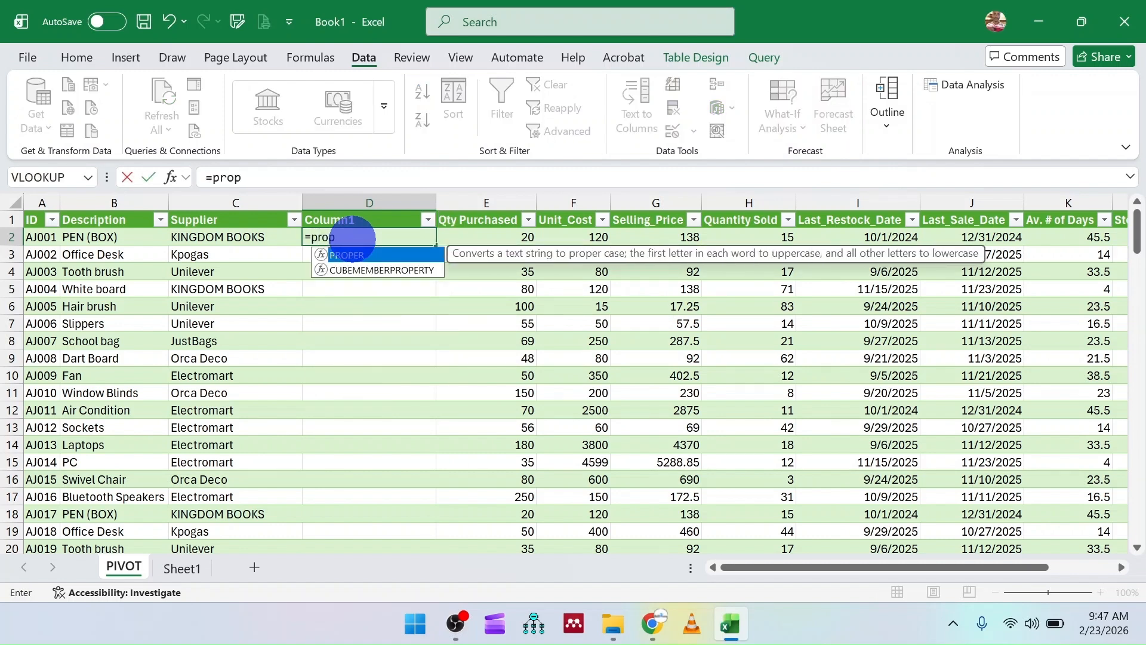
double_click(366, 258)
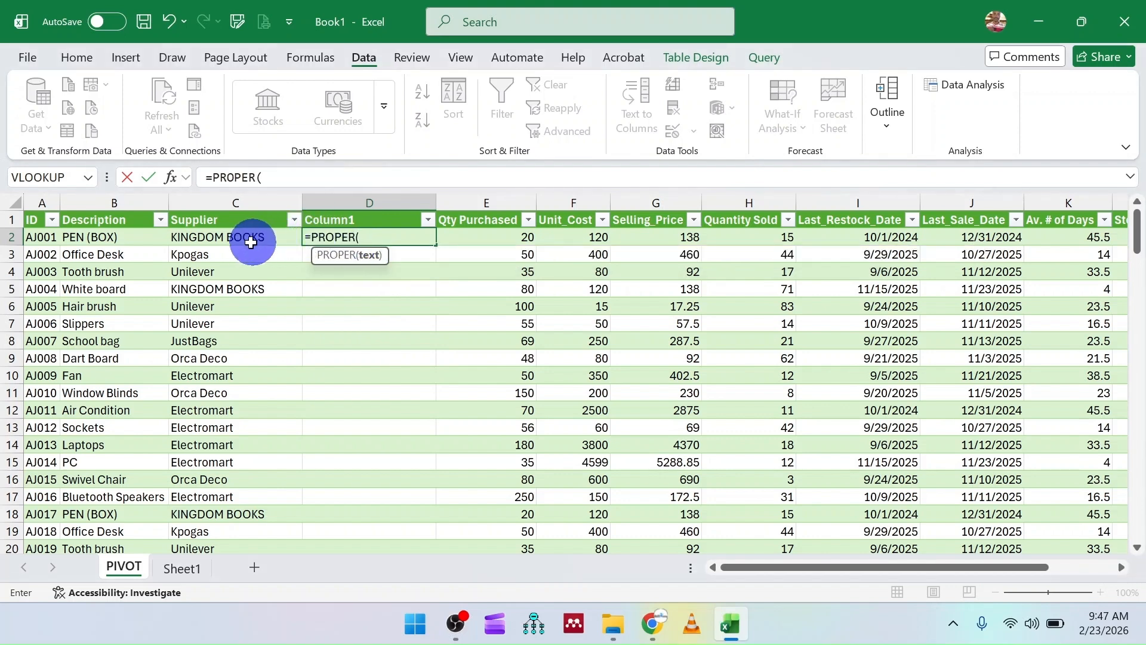
left_click(230, 237)
key("Return")
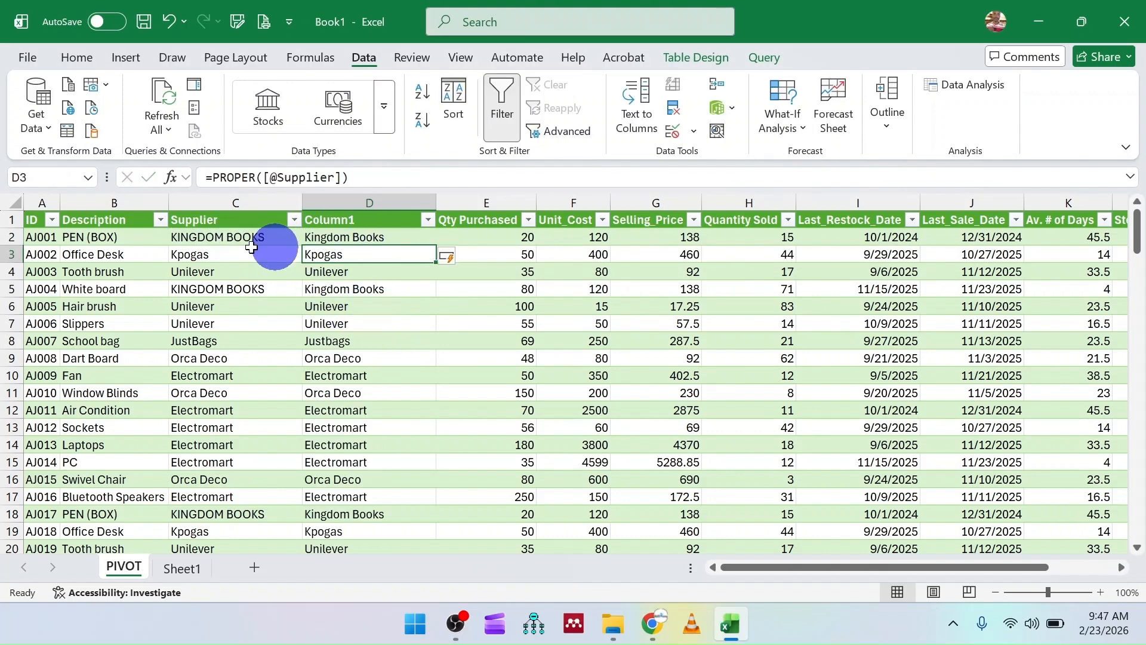
Step: Compare the proper-case names with the Supplier entries, and replace the PROPER formulas in Column1 with their values
left_click(189, 239)
left_click(358, 236)
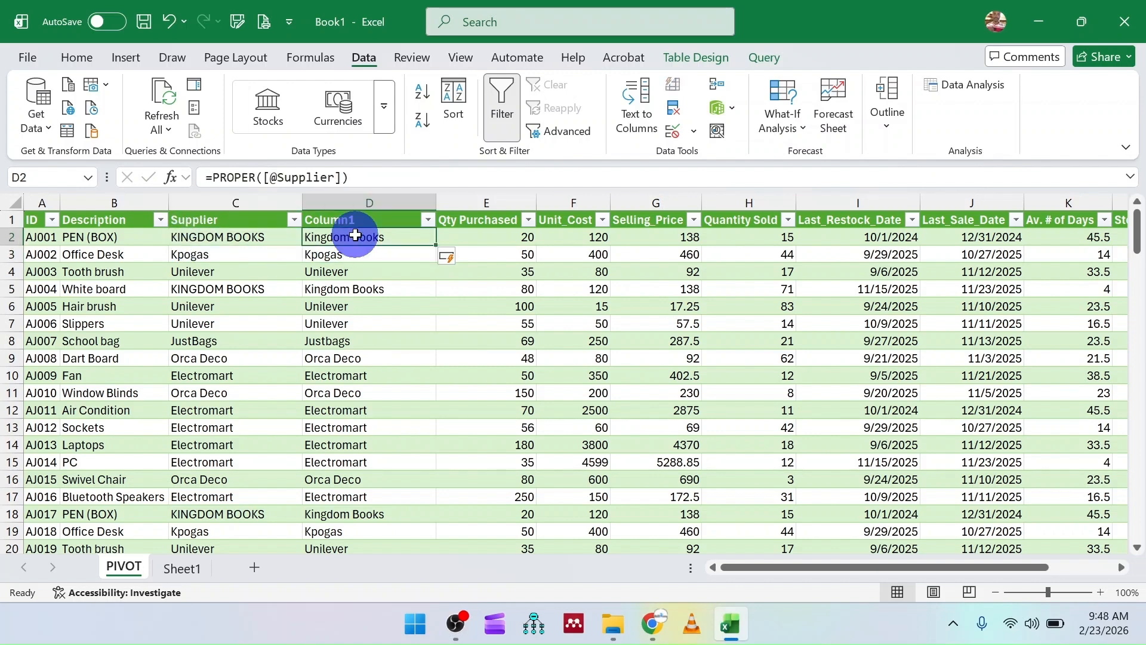
left_click(357, 340)
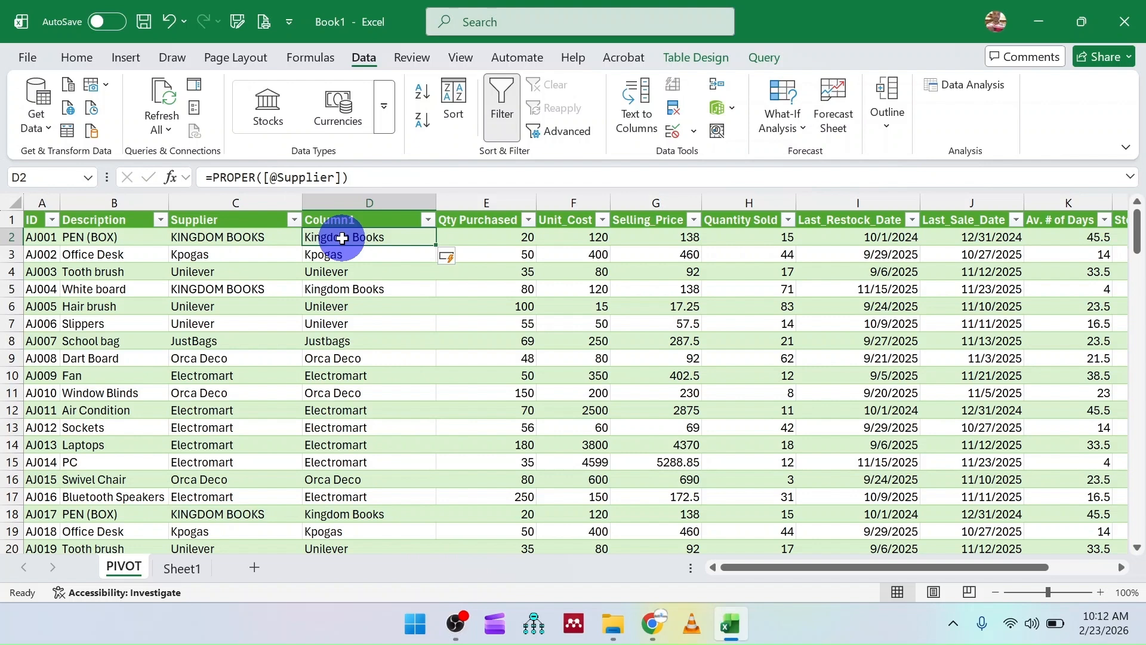
key("ctrl+shift+Down")
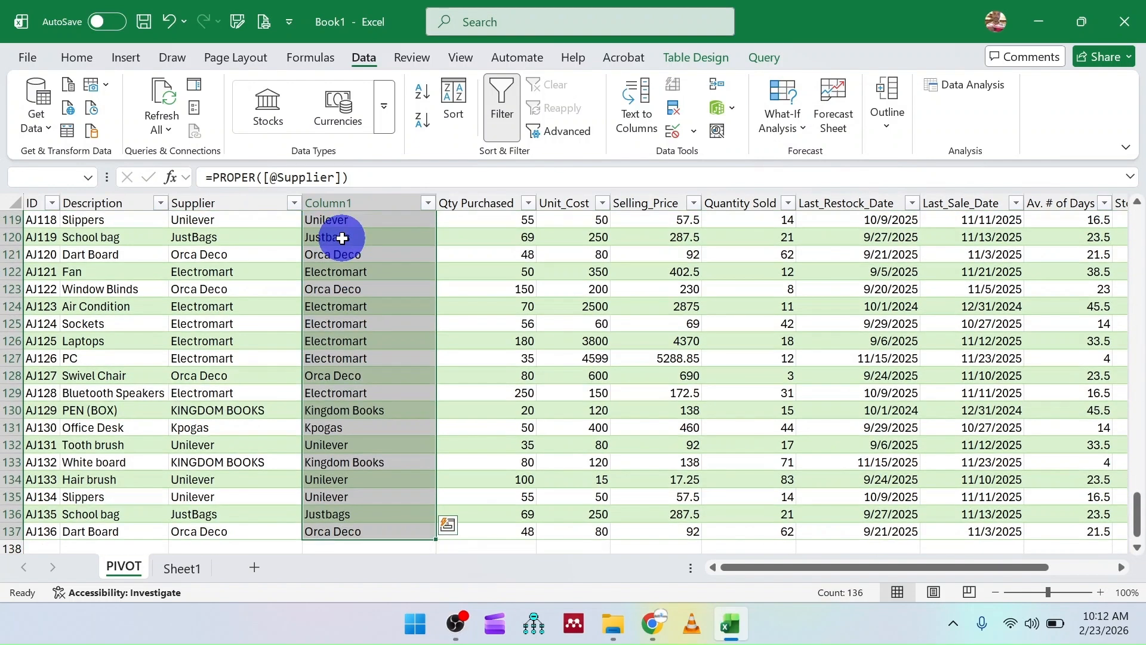
right_click(342, 238)
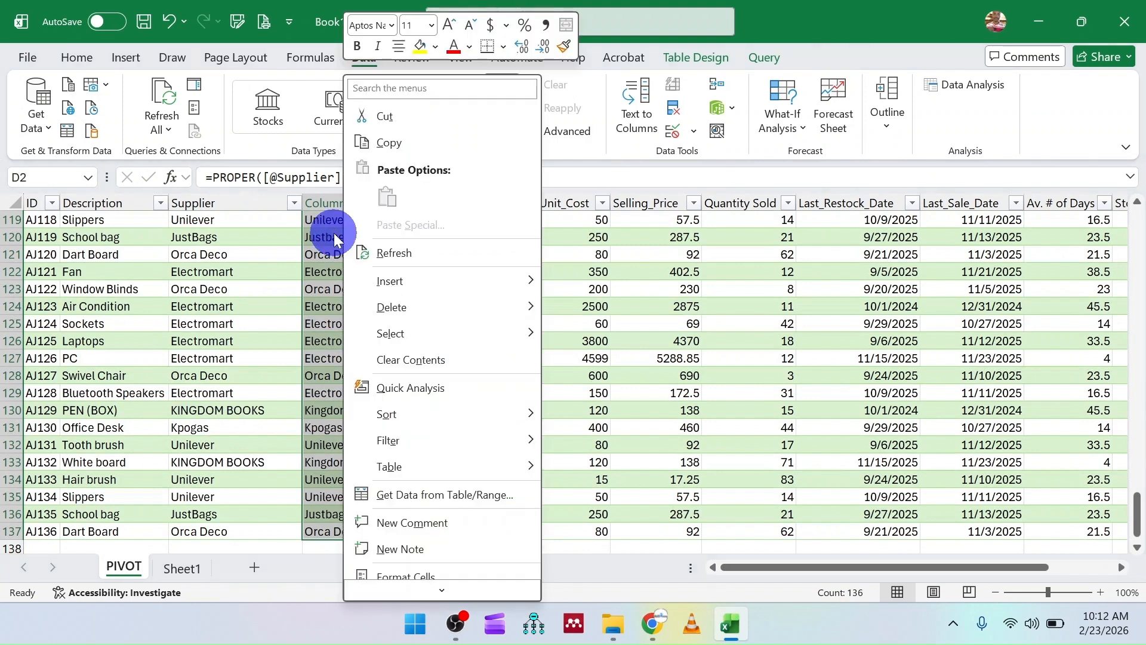
left_click(377, 146)
scroll(358, 251, "up", 10)
right_click(350, 282)
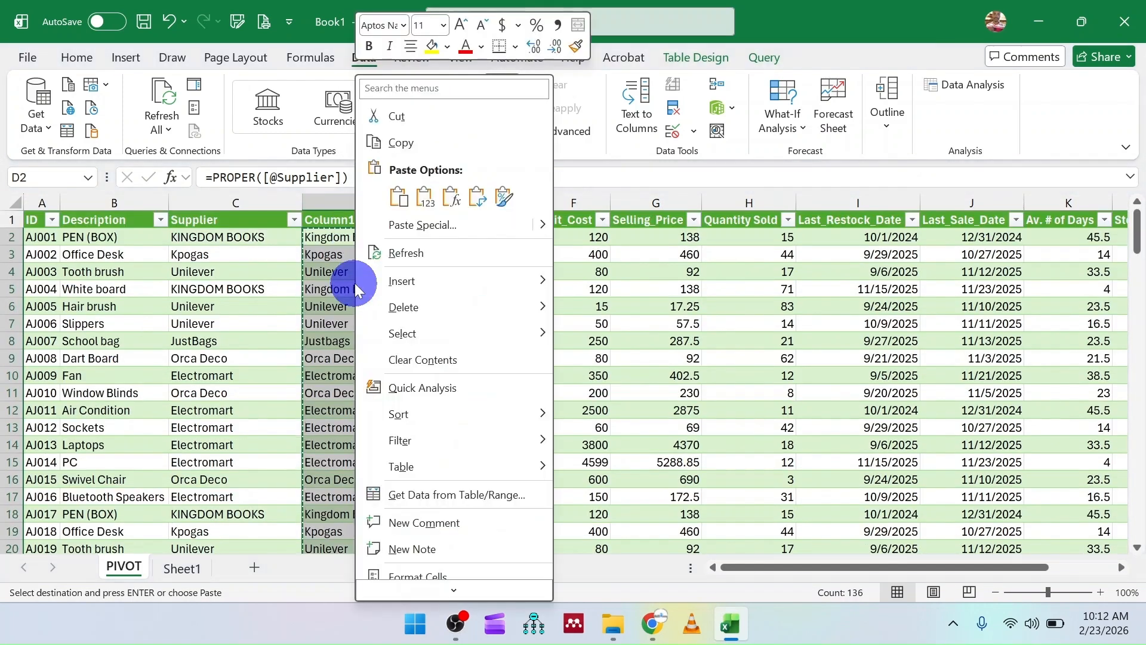
left_click(421, 196)
Step: Fill the Supplier header across to the proper-case column and delete the original Supplier column
left_click(238, 220)
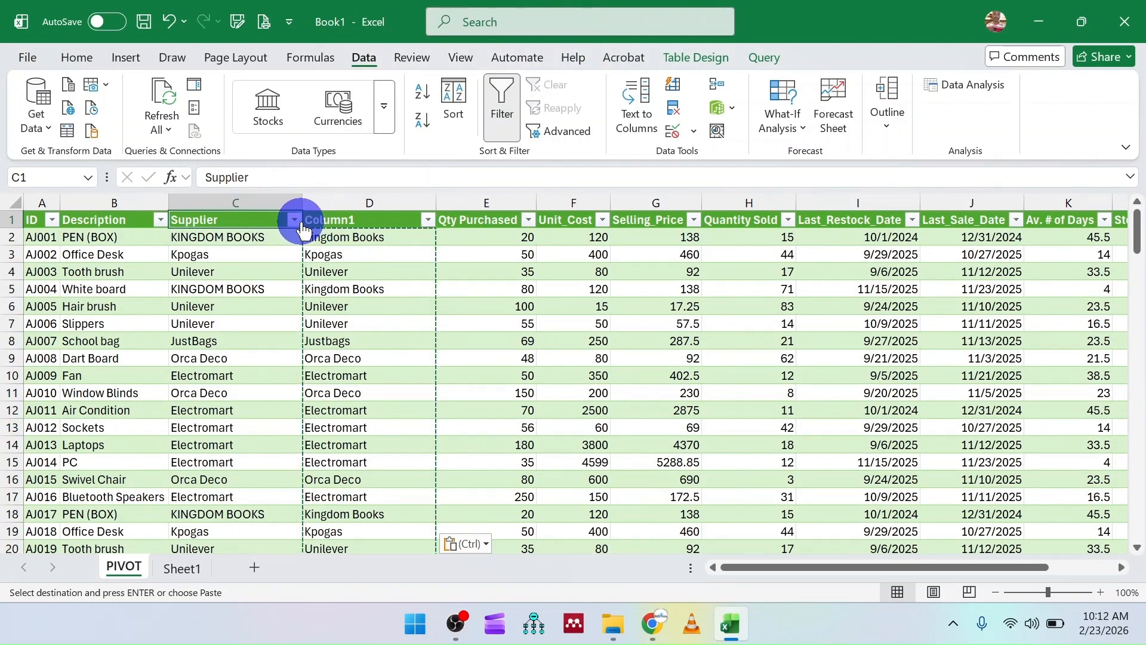
left_click_drag(303, 227, 391, 227)
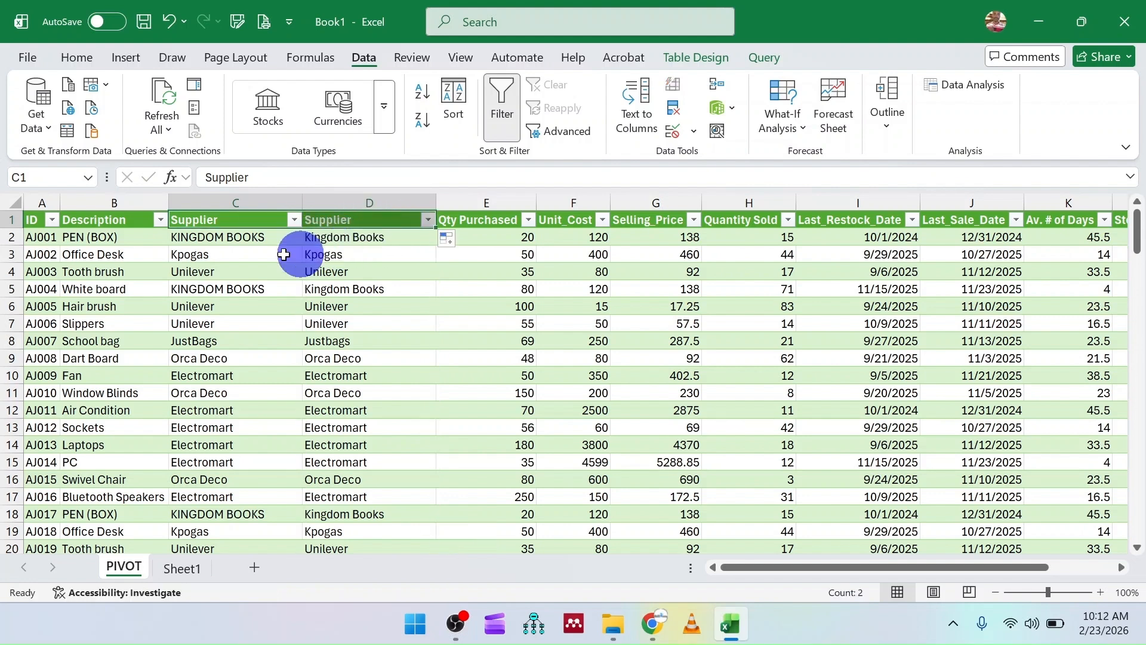
left_click(219, 203)
right_click(219, 203)
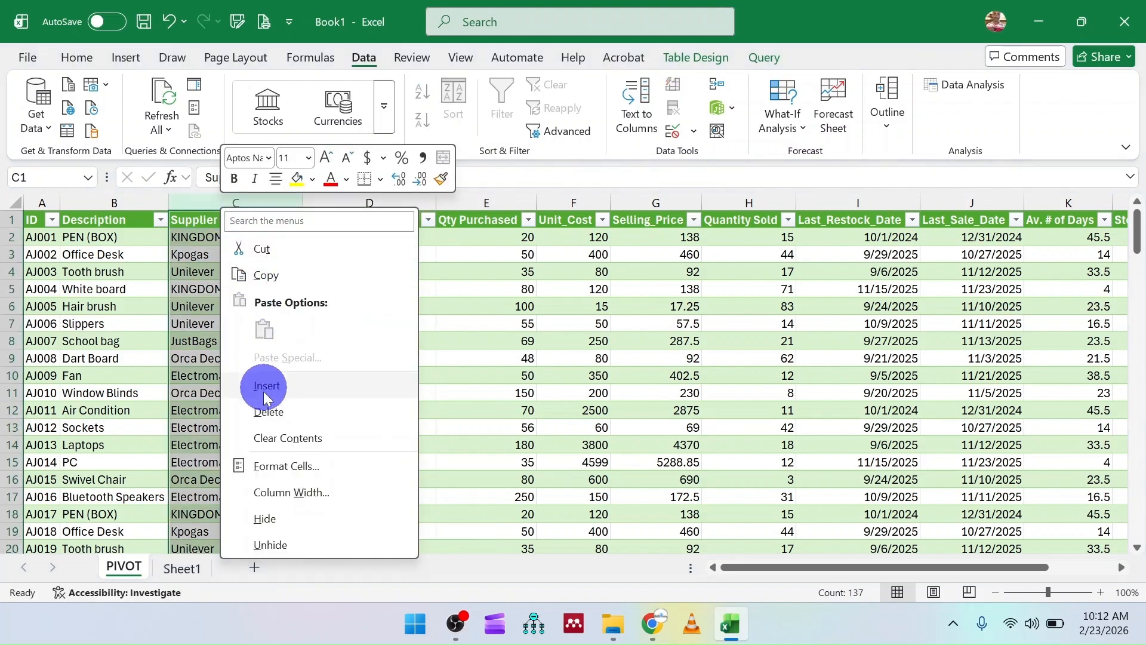
left_click(263, 410)
Step: Rename the Supplier2 header to Supplier and autofit the column's width to its contents
left_click(236, 220)
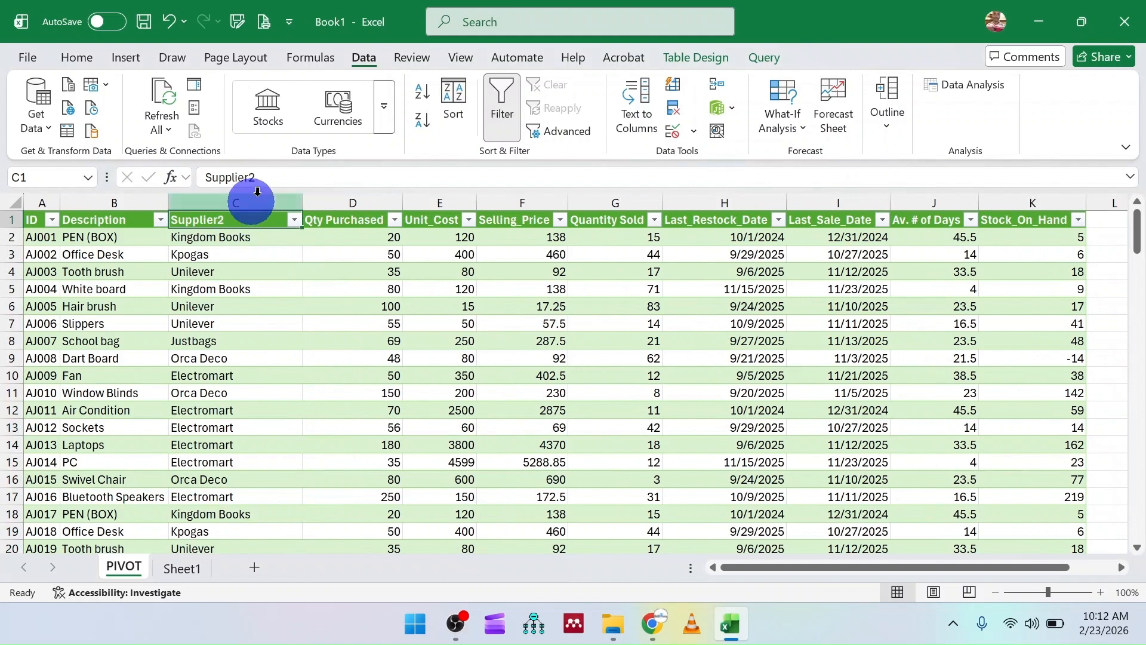
left_click(283, 177)
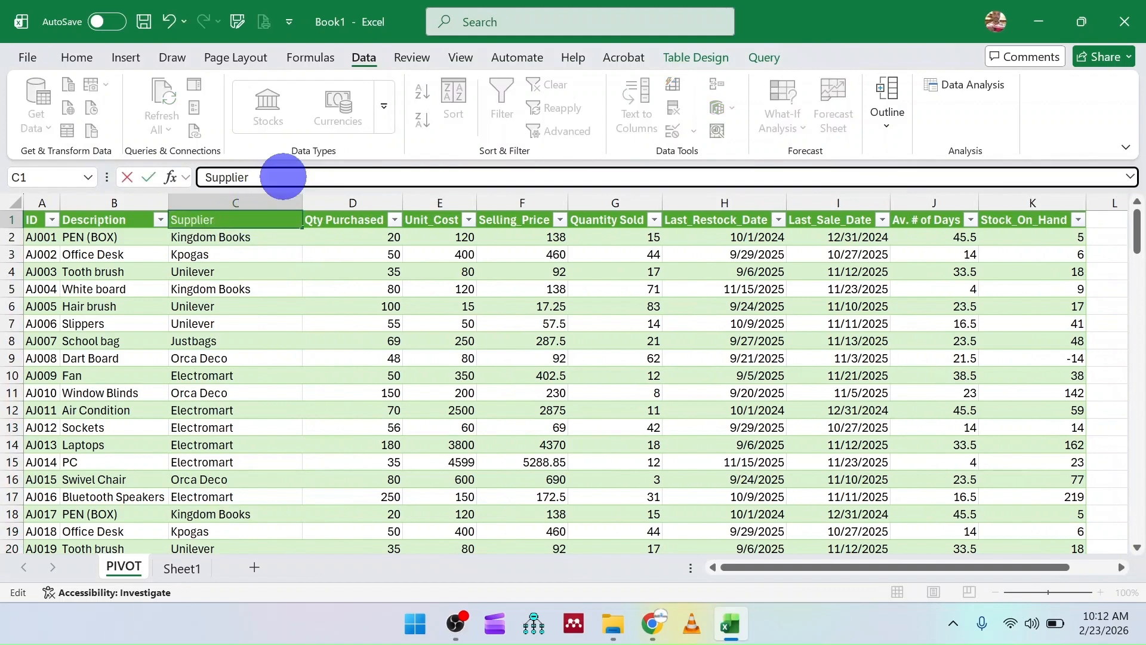
left_click(273, 301)
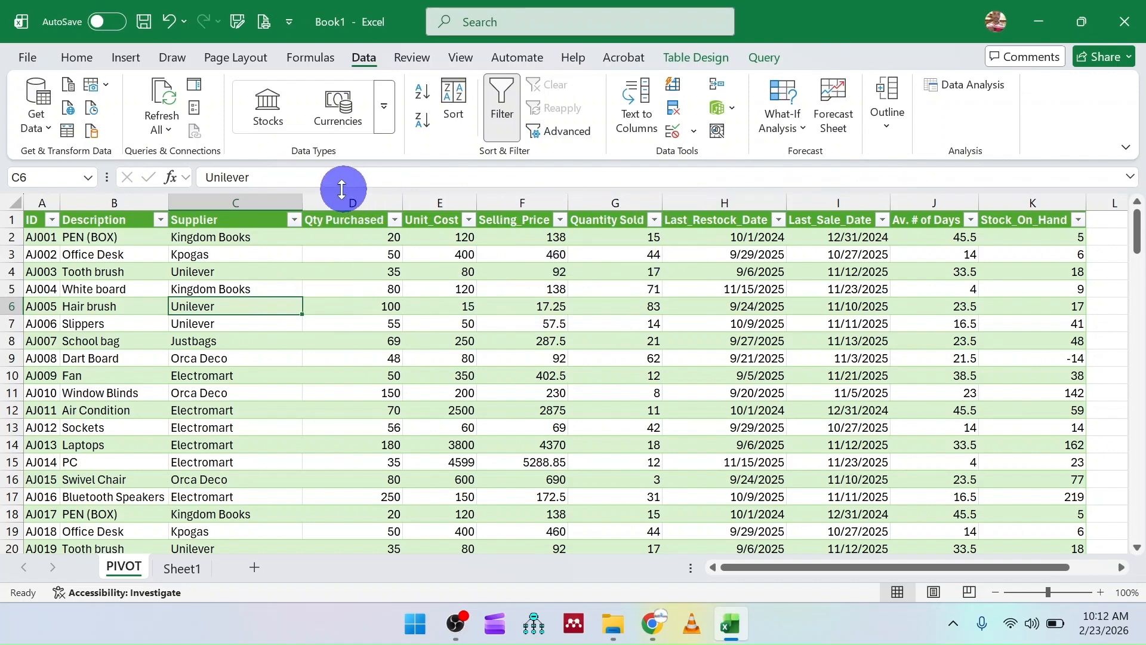
double_click(303, 201)
left_click(162, 359)
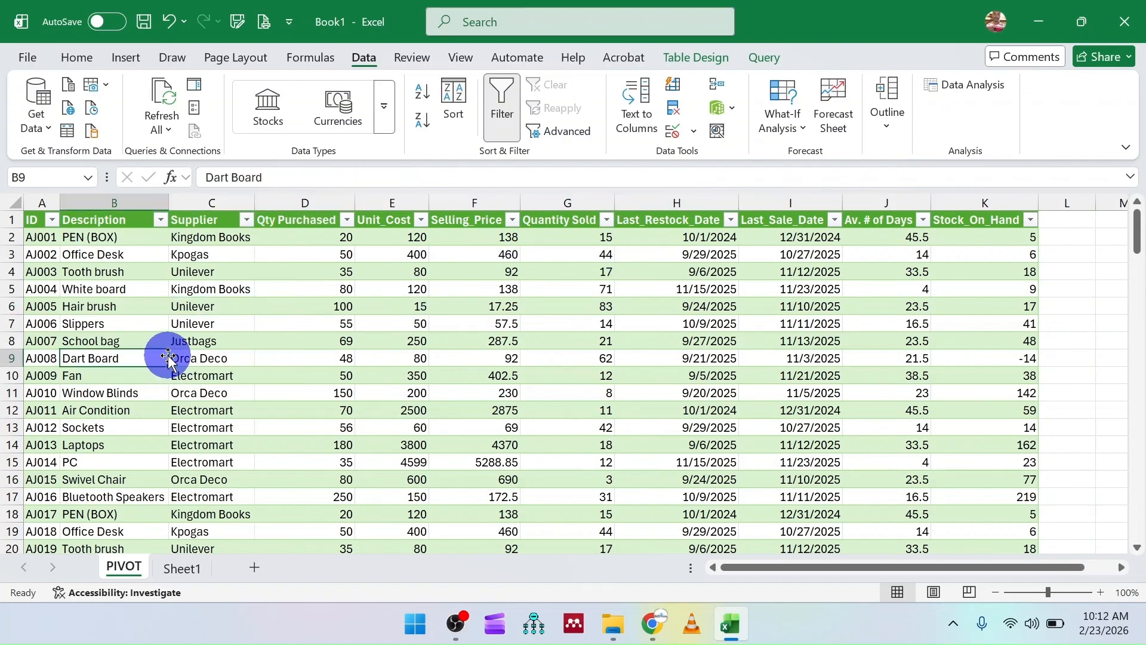
Step: Review the cleaned PIVOT table from the first to the last rows, including the Supplier and Selling_Price columns
scroll(167, 355, "down", 8)
scroll(167, 355, "down", 5)
scroll(167, 355, "up", 13)
scroll(167, 356, "down", 20)
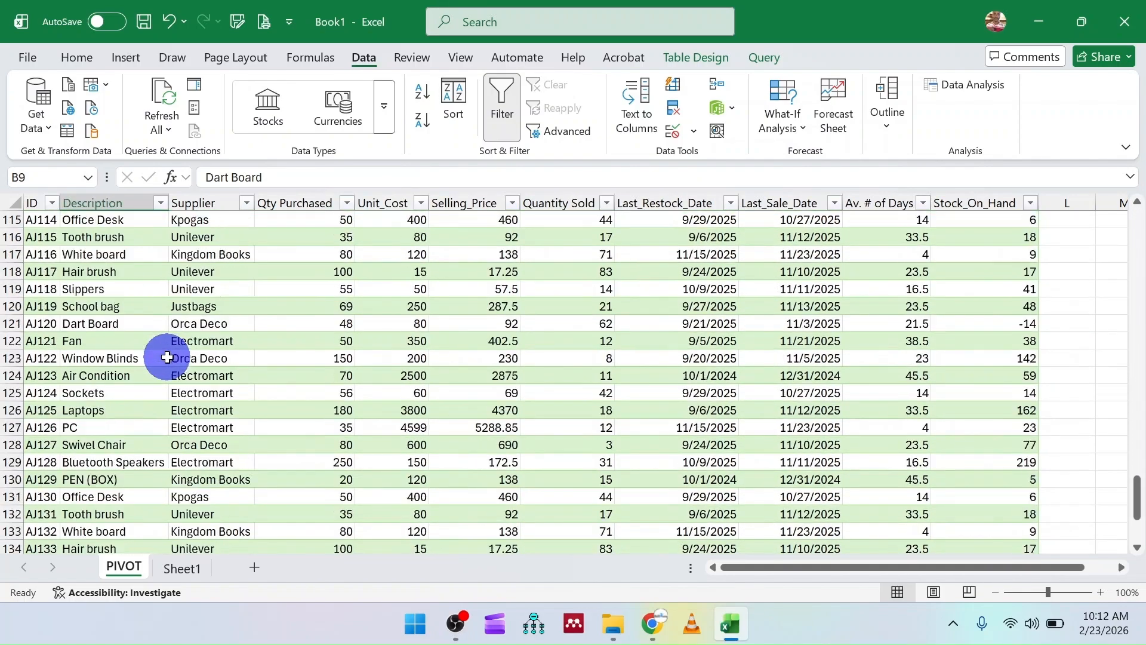
scroll(167, 357, "up", 12)
scroll(167, 357, "up", 20)
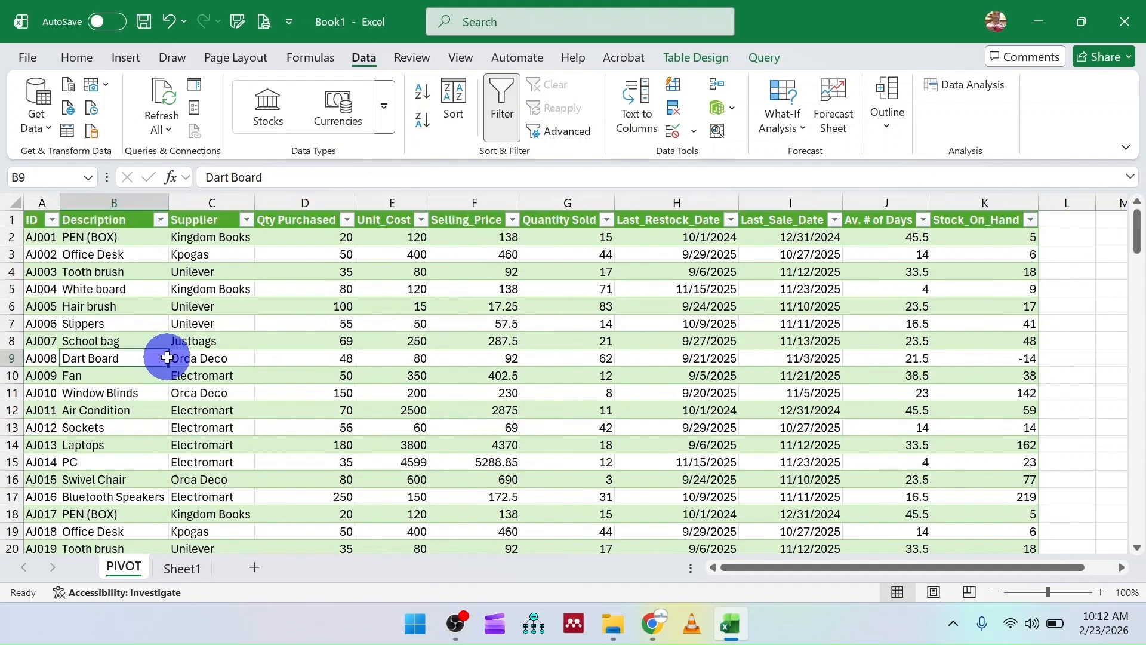
left_click(482, 269)
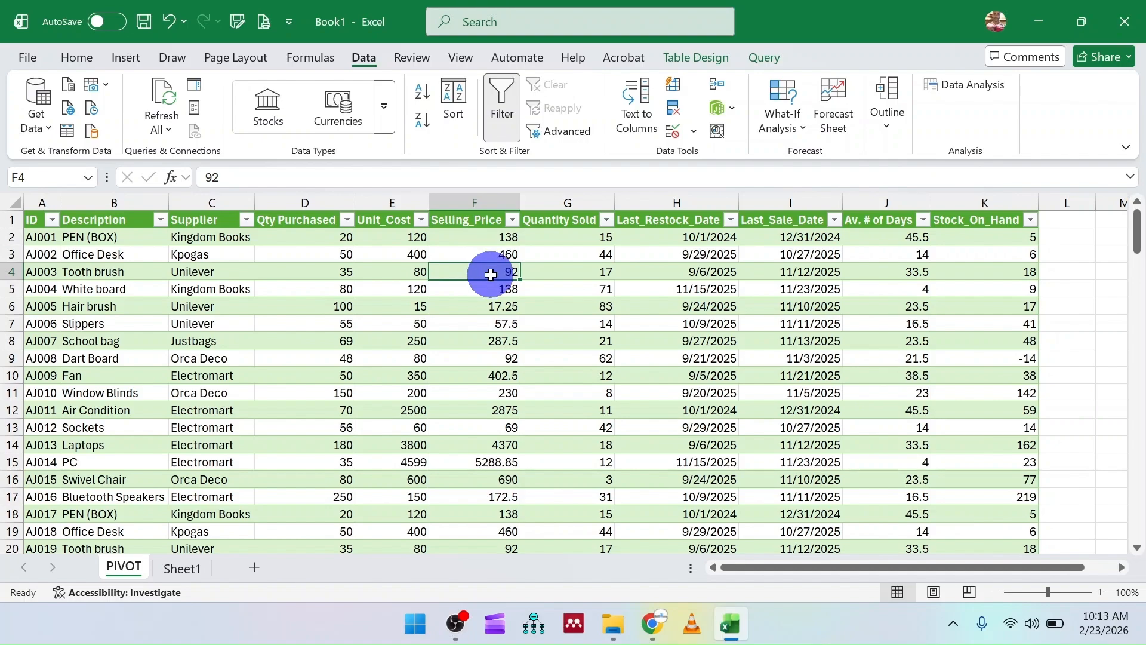
scroll(491, 275, "down", 20)
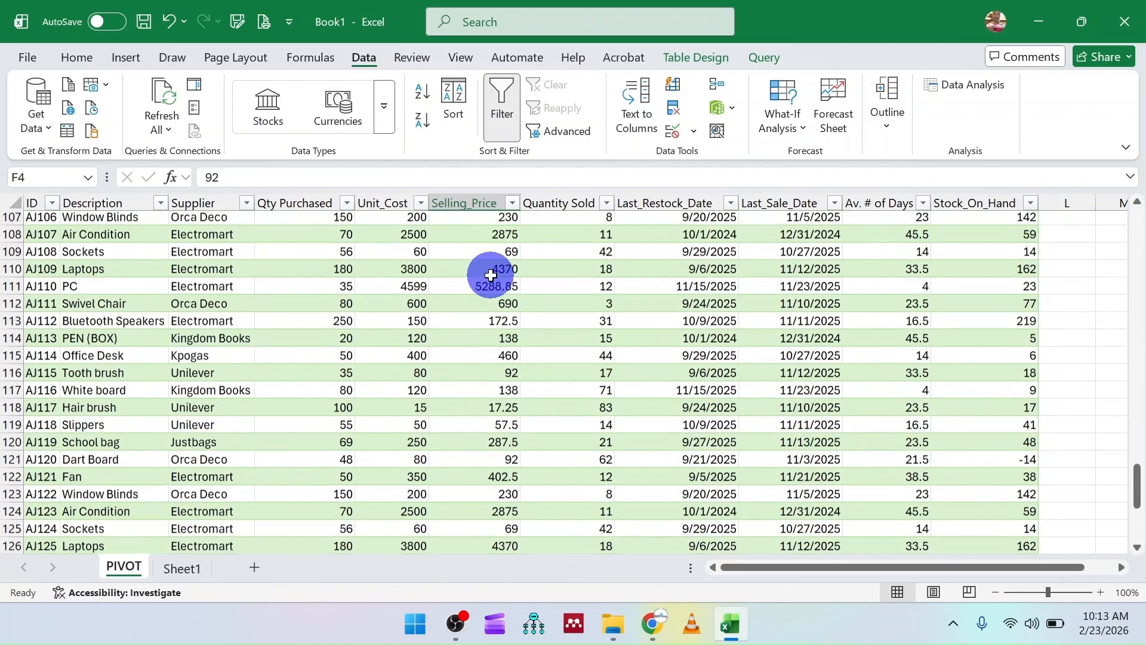
scroll(490, 274, "up", 20)
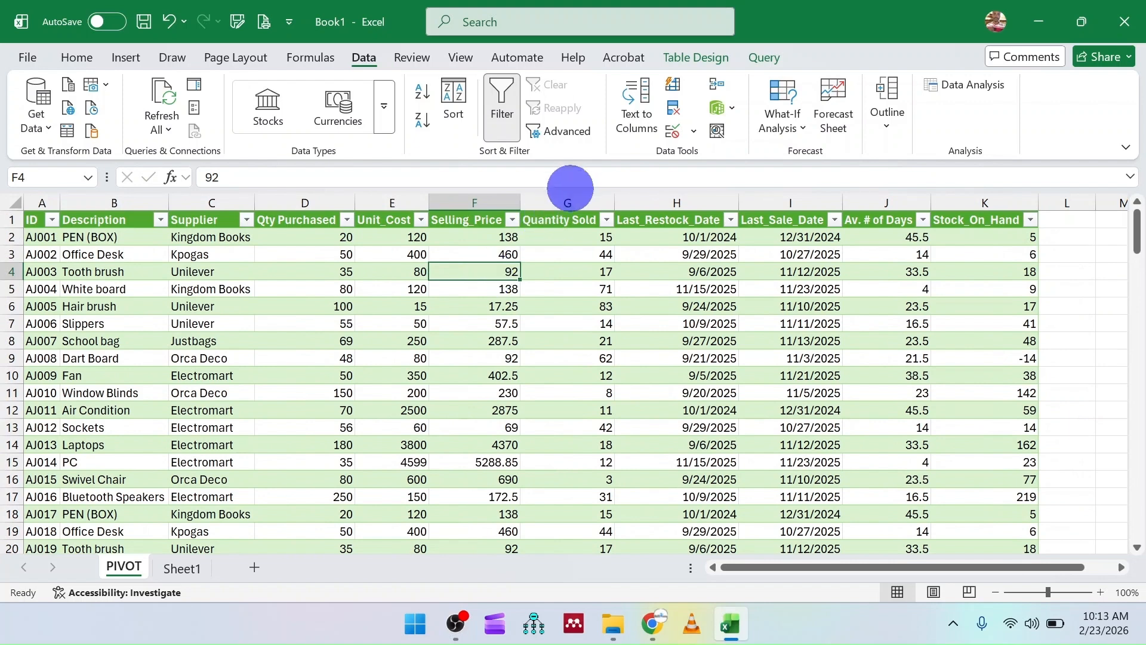
Step: Insert a column before Quantity Sold and fill the Selling_Price header across into it
left_click(574, 199)
right_click(574, 200)
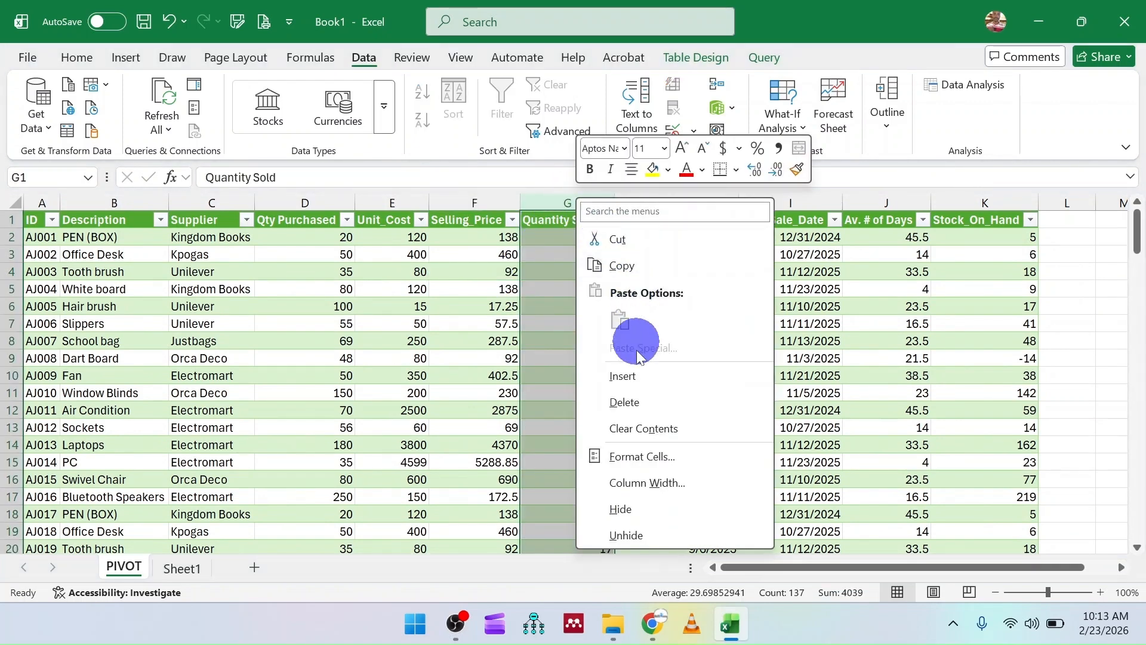
left_click(639, 378)
left_click(478, 220)
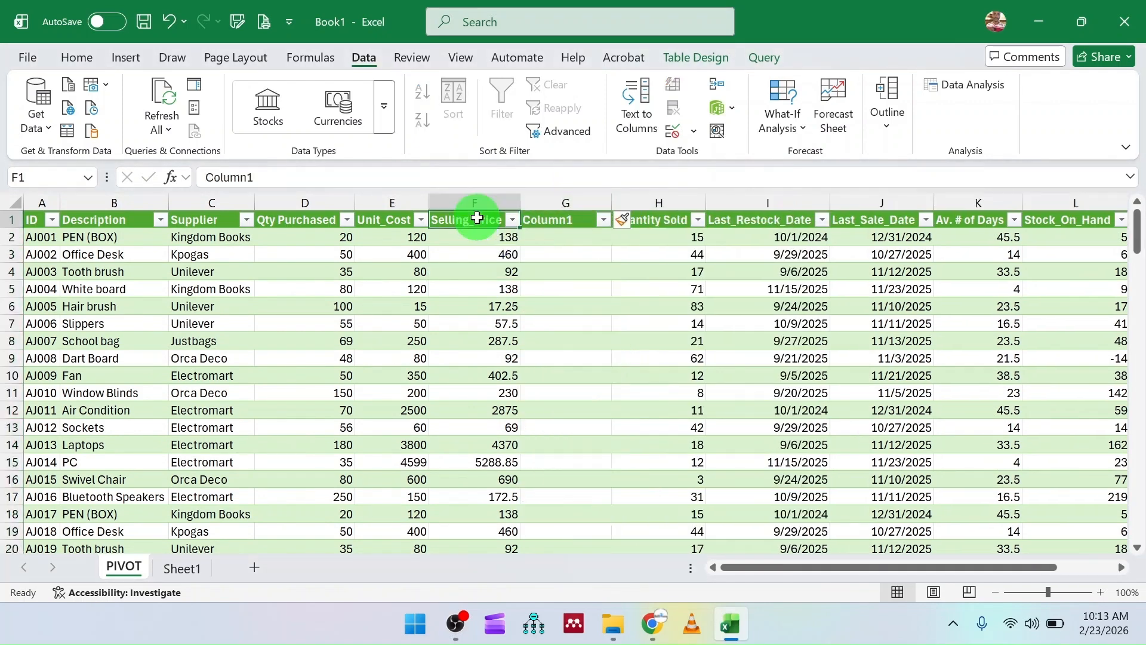
left_click_drag(514, 227, 583, 225)
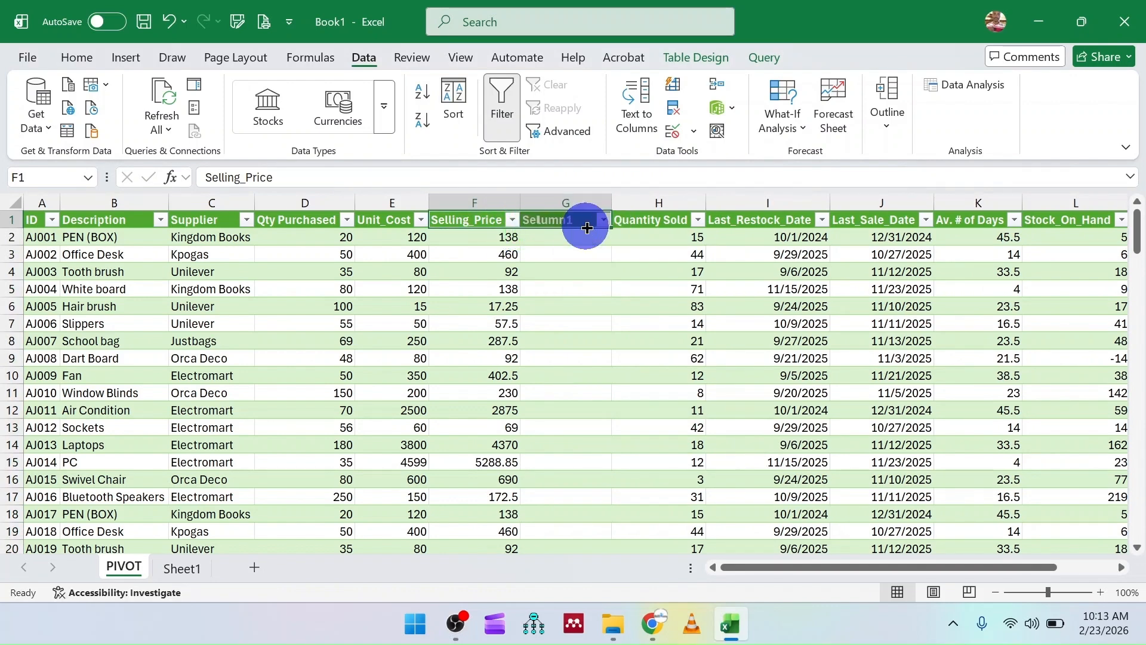
Step: Enter =ROUNDUP([@[Selling_Price]],0) in the first data cell of the new column to round up the selling prices
left_click(547, 235)
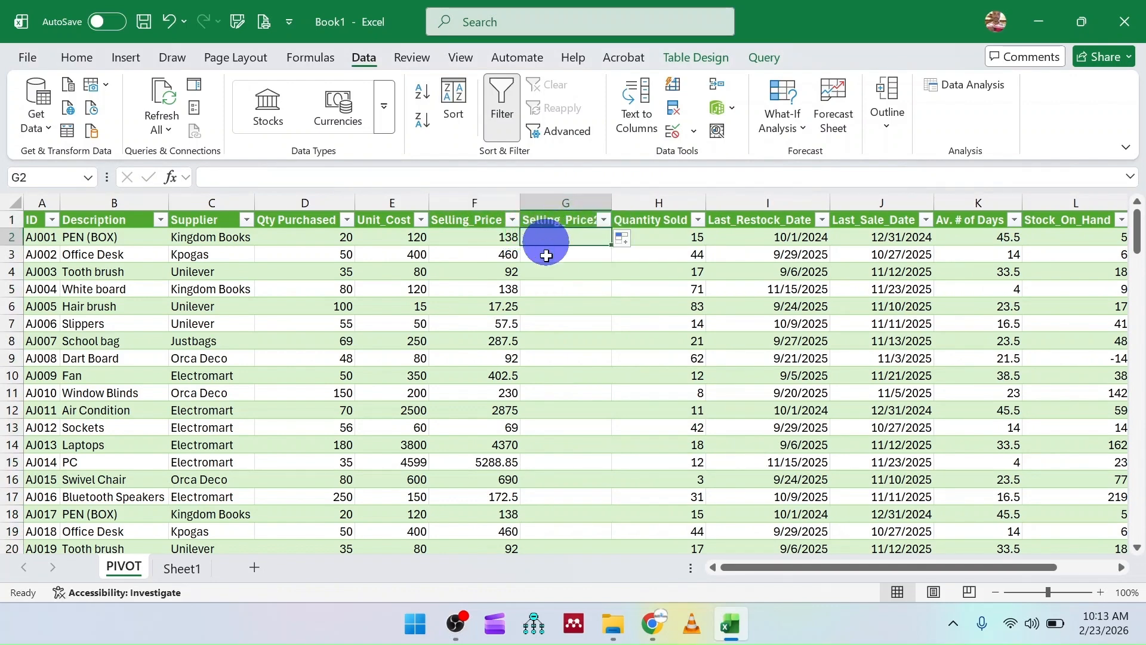
left_click(494, 391)
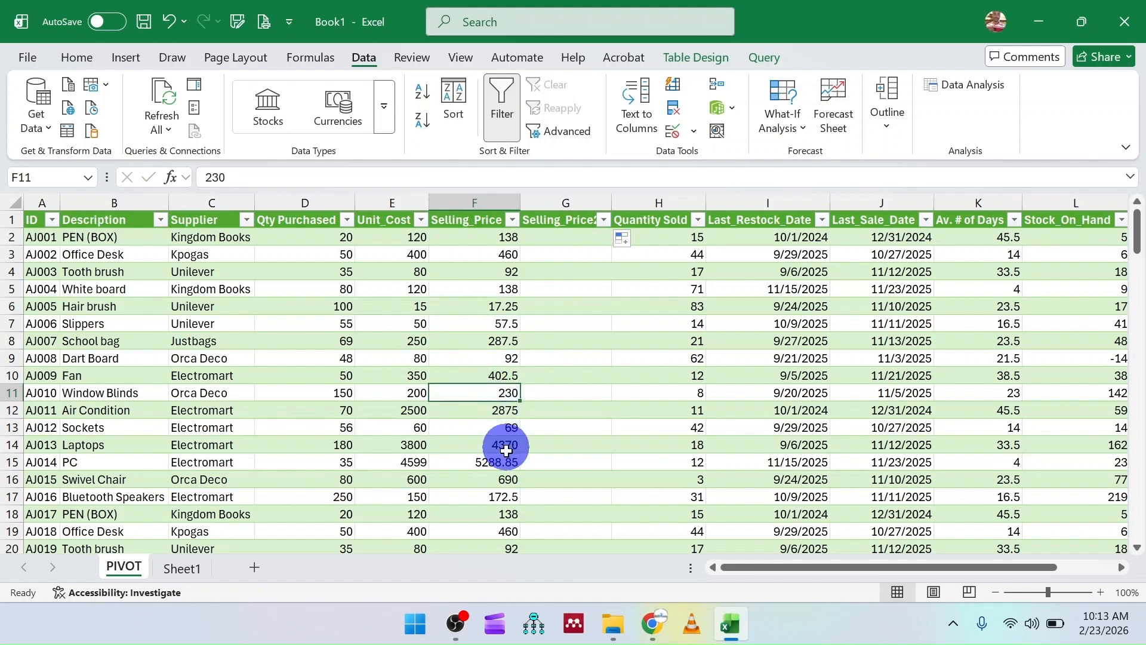
left_click(501, 479)
left_click(560, 239)
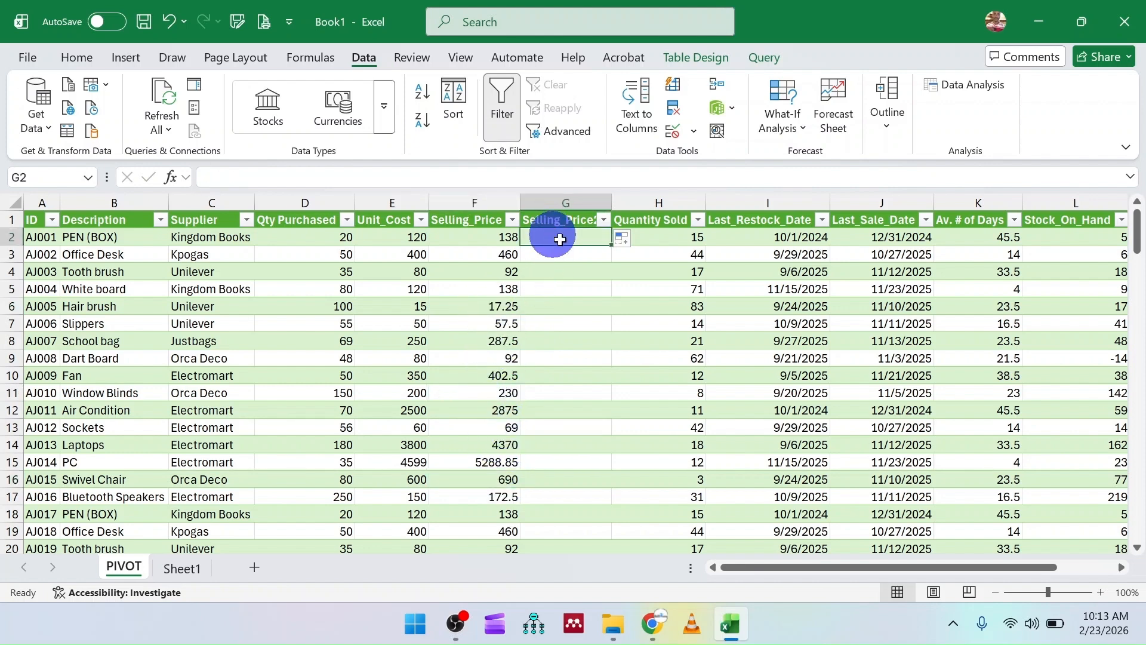
type("=r")
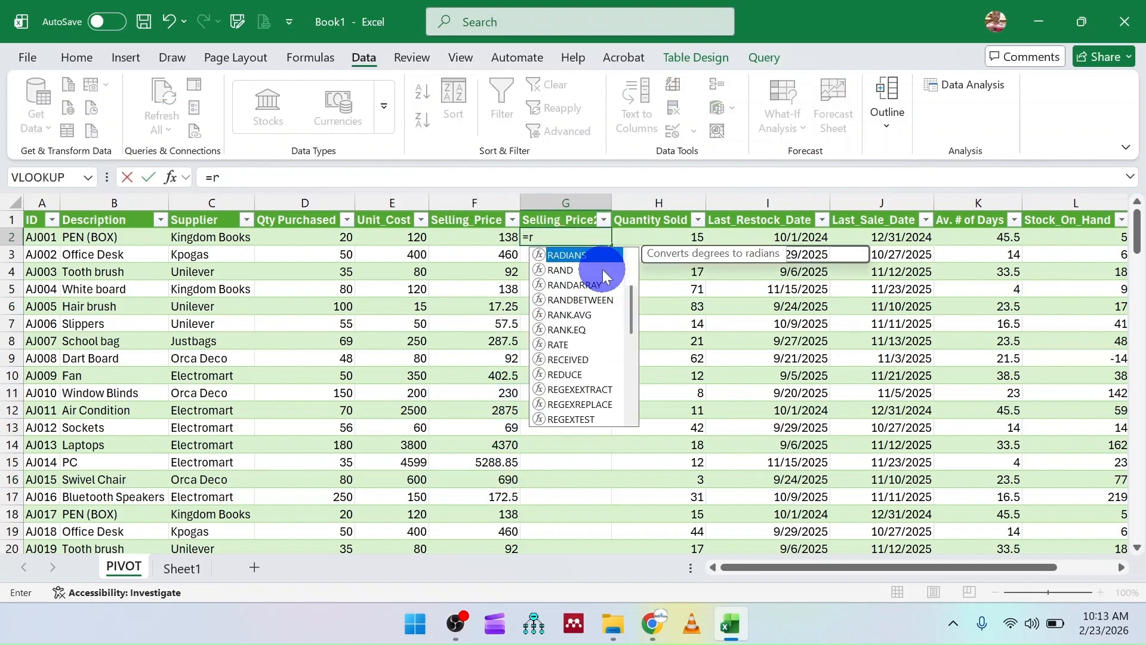
type("oun")
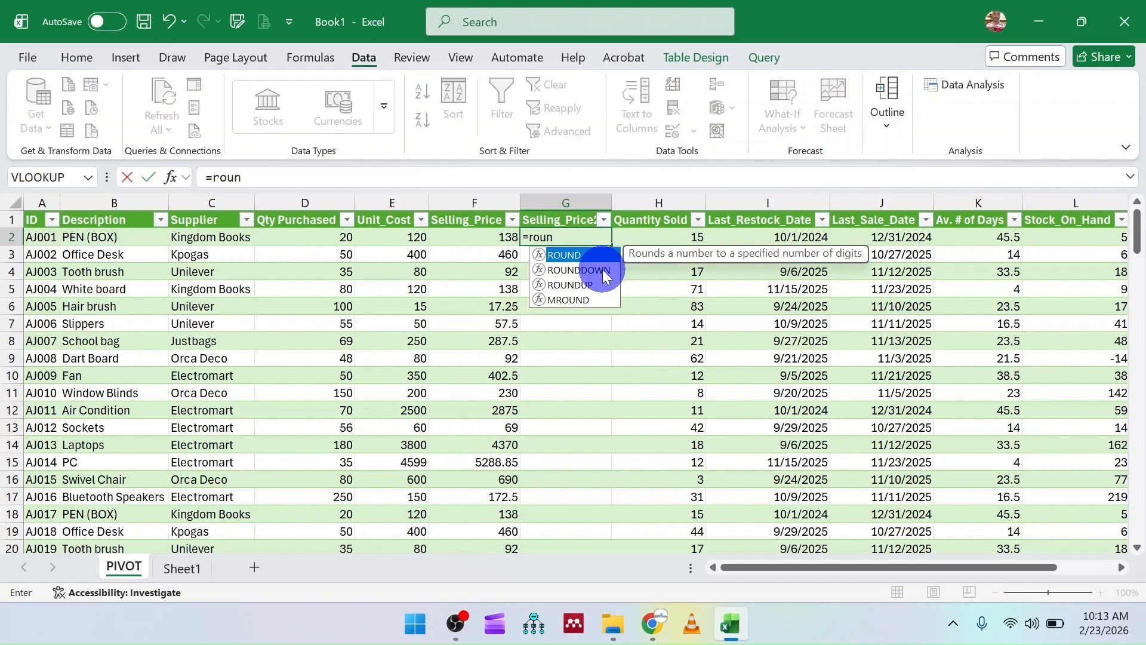
double_click(577, 281)
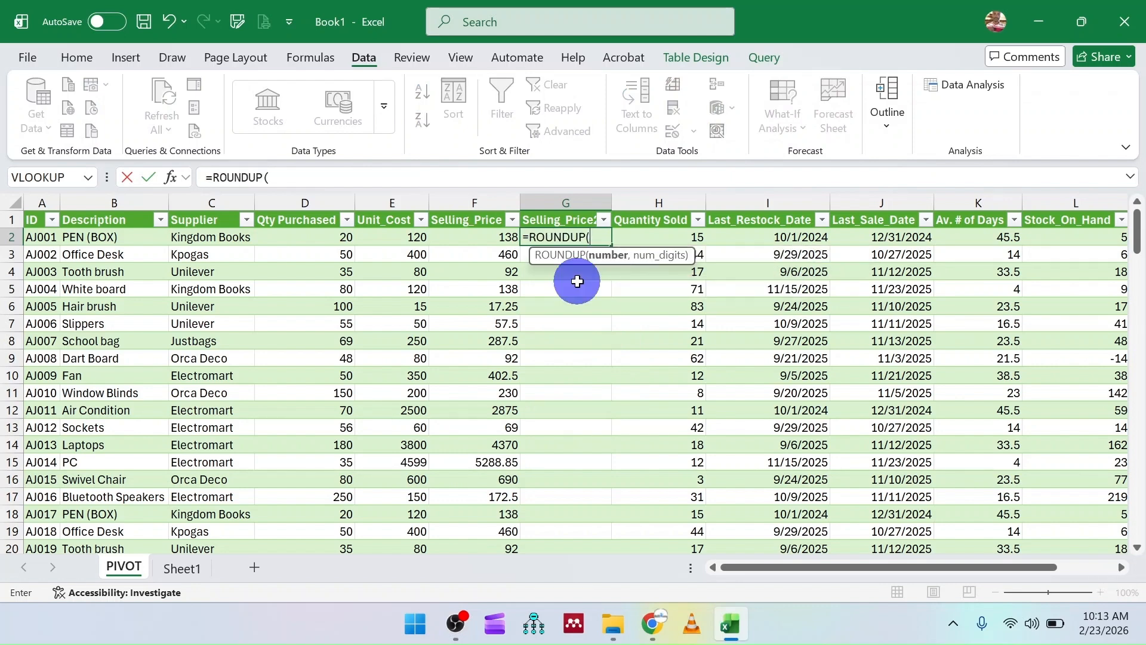
left_click(497, 238)
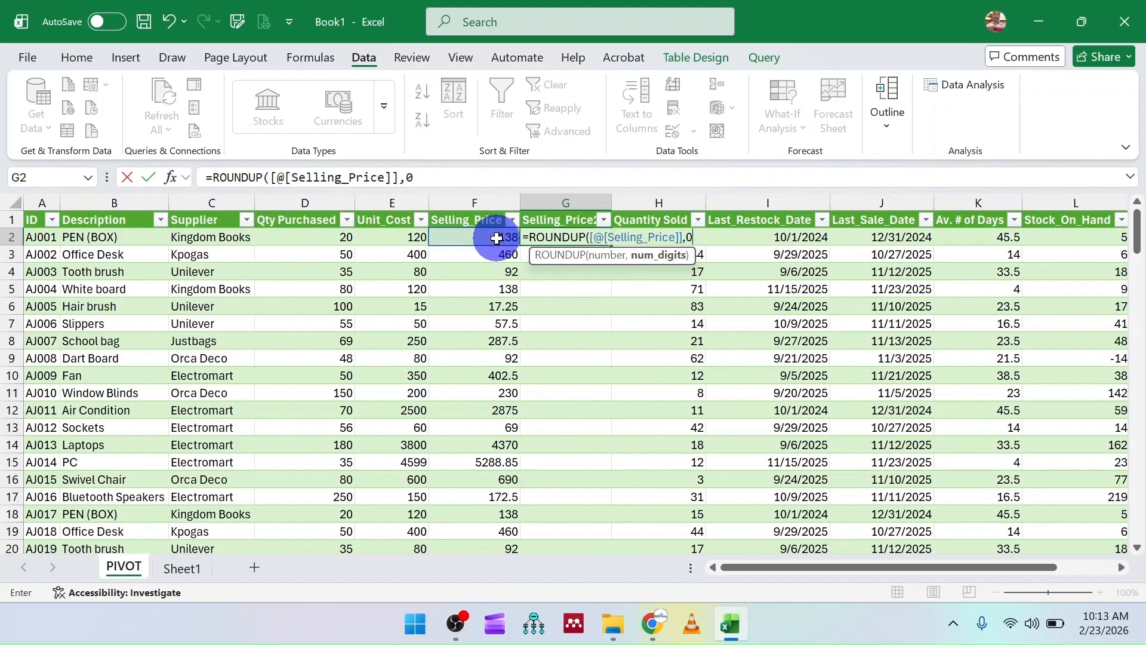
type(",0)")
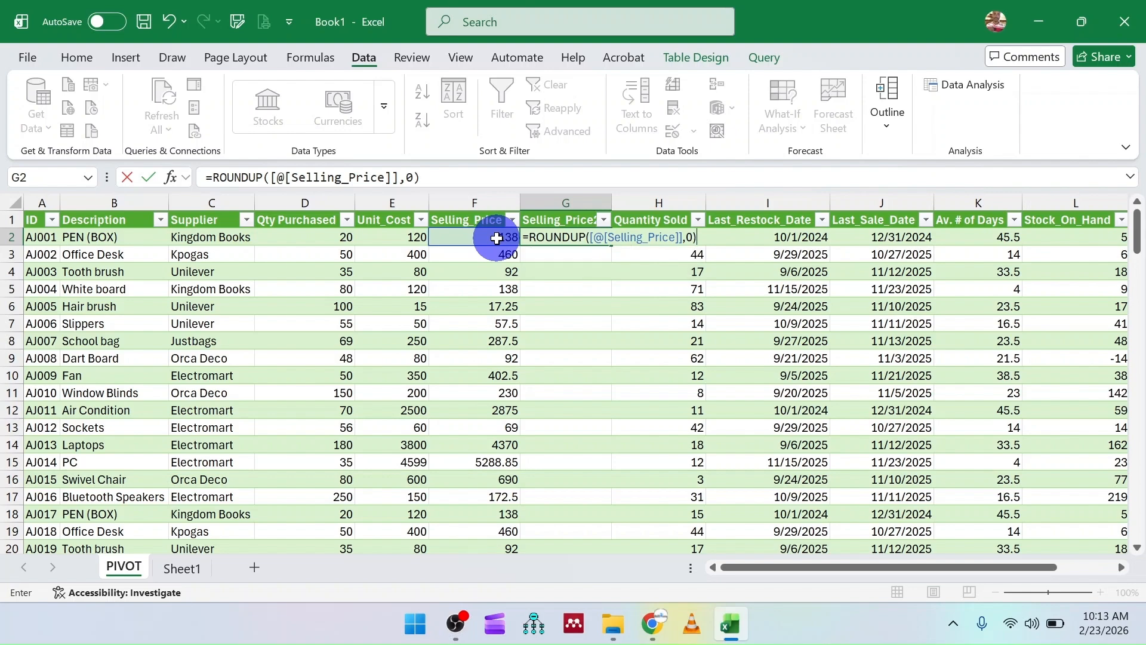
key("Return")
Step: Check the rounded prices down the new column and replace its ROUNDUP formulas with their values
scroll(585, 357, "down", 20)
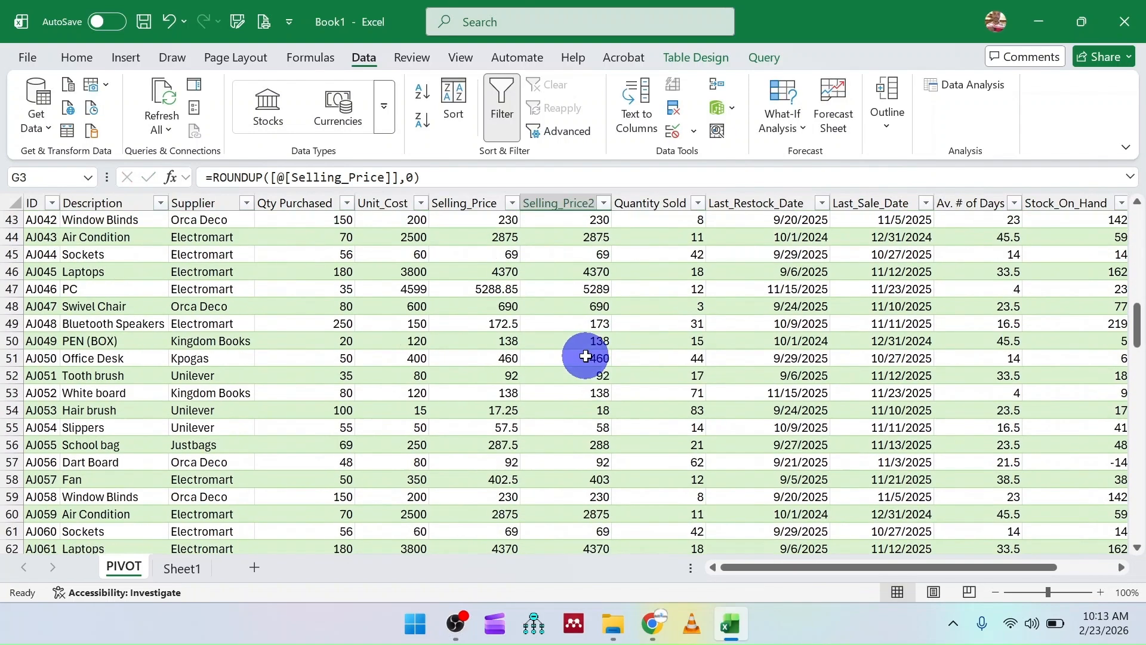
scroll(585, 357, "down", 10)
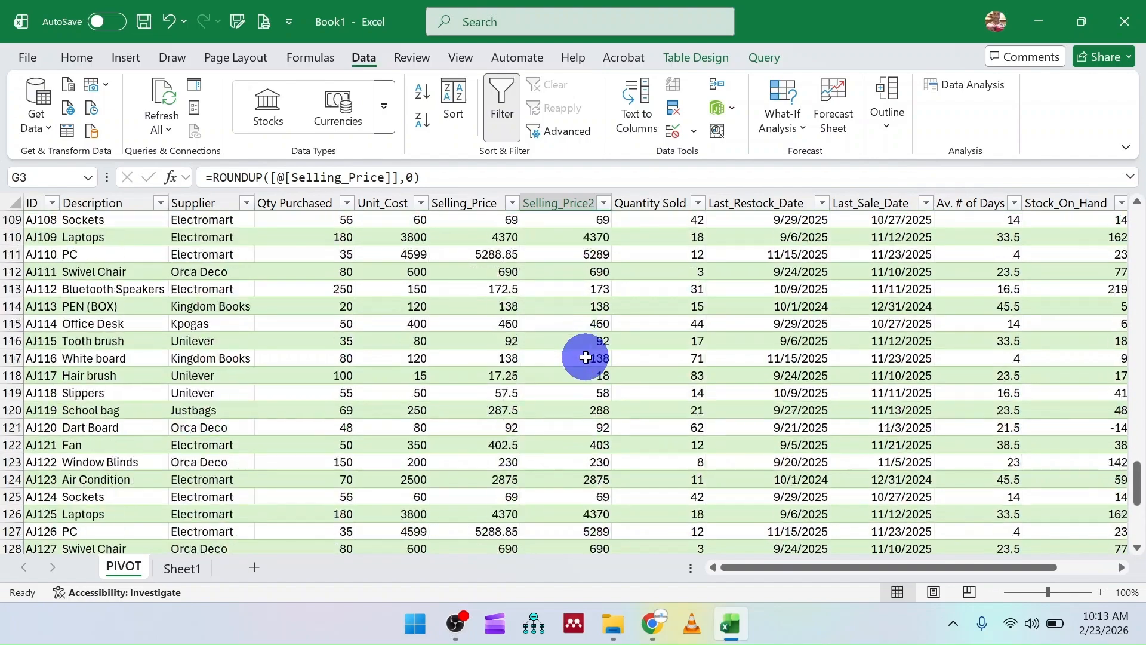
scroll(586, 357, "up", 19)
scroll(586, 357, "up", 17)
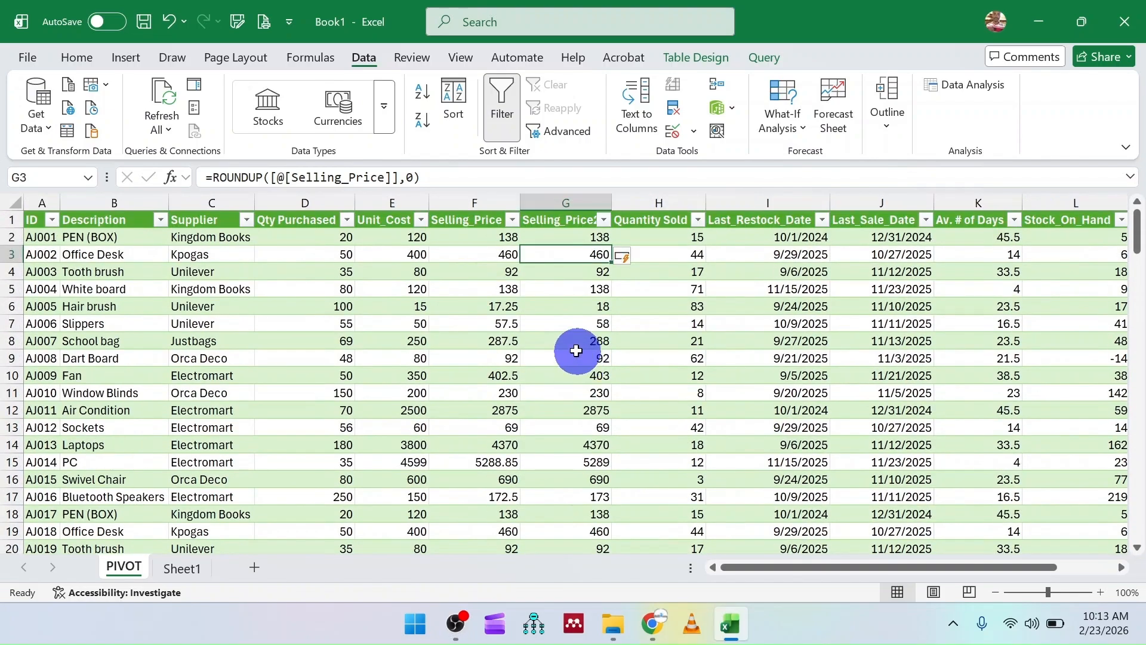
left_click(568, 235)
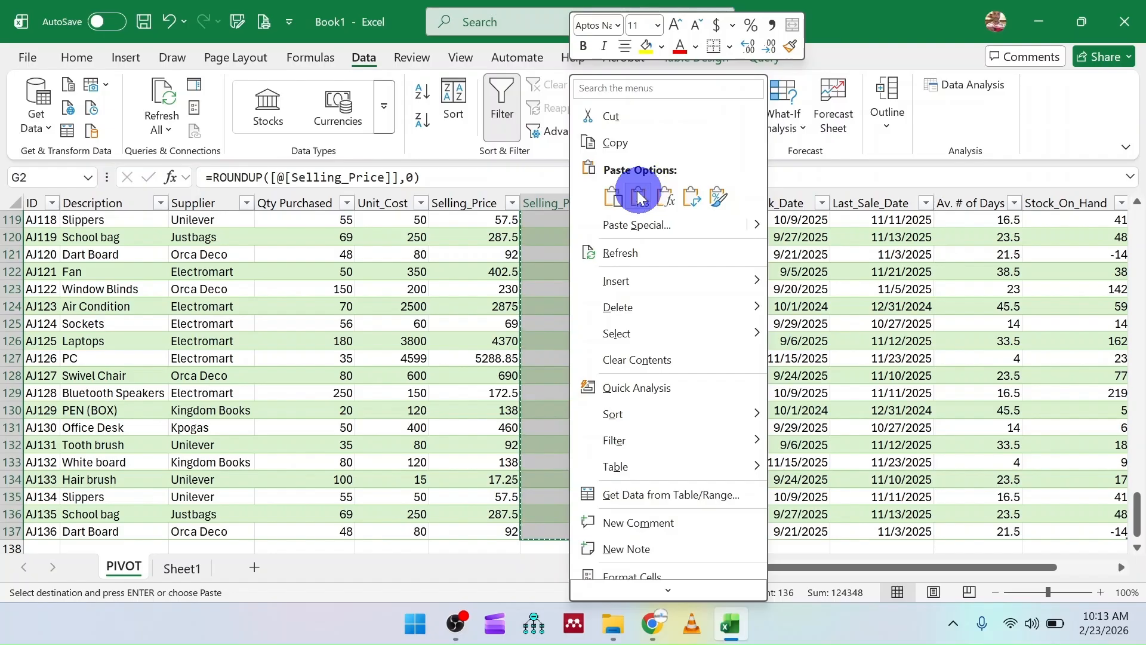
left_click(634, 192)
scroll(470, 222, "up", 12)
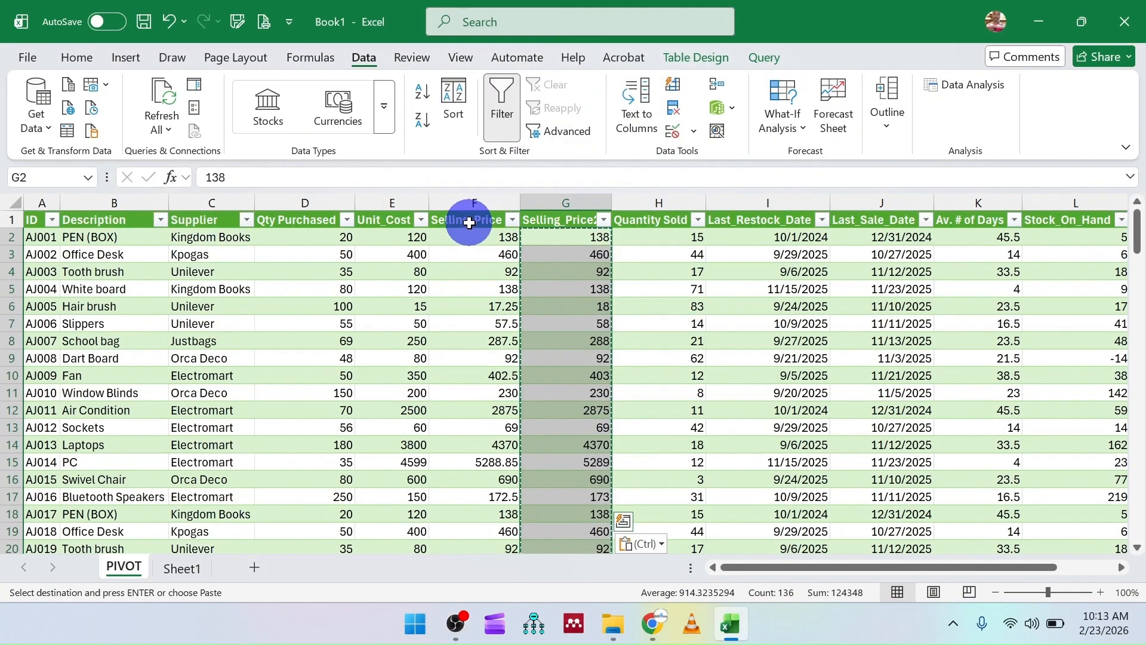
Step: Delete the original Selling_Price column and rename the Selling_Price2 header to Selling_Price
right_click(463, 200)
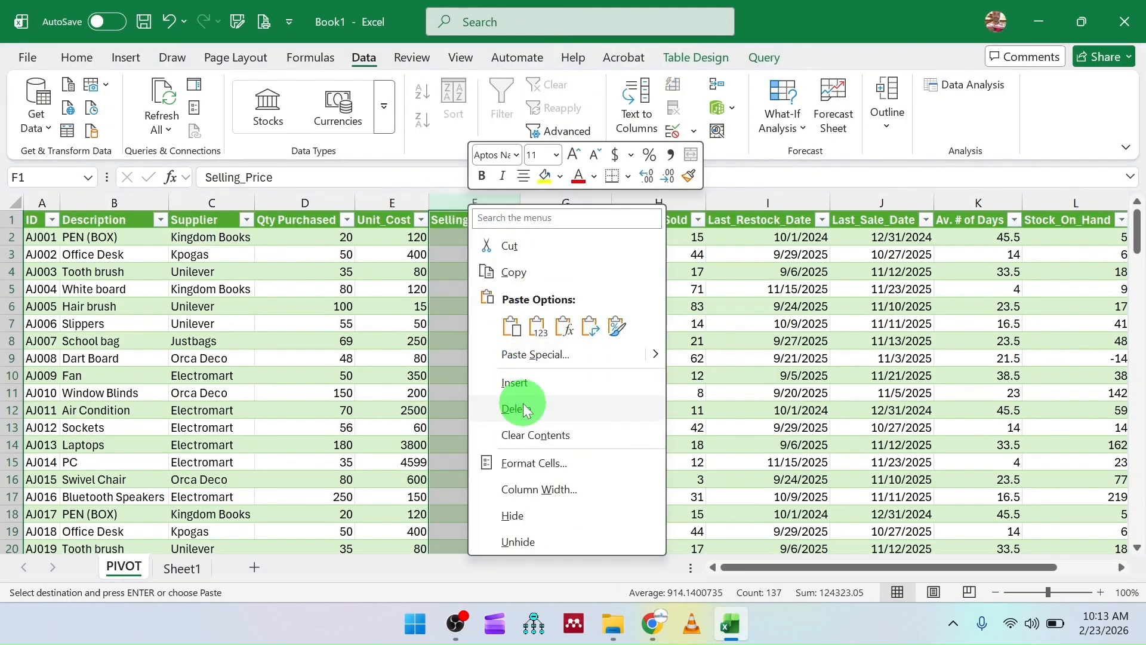
left_click(523, 409)
left_click(449, 221)
left_click(429, 180)
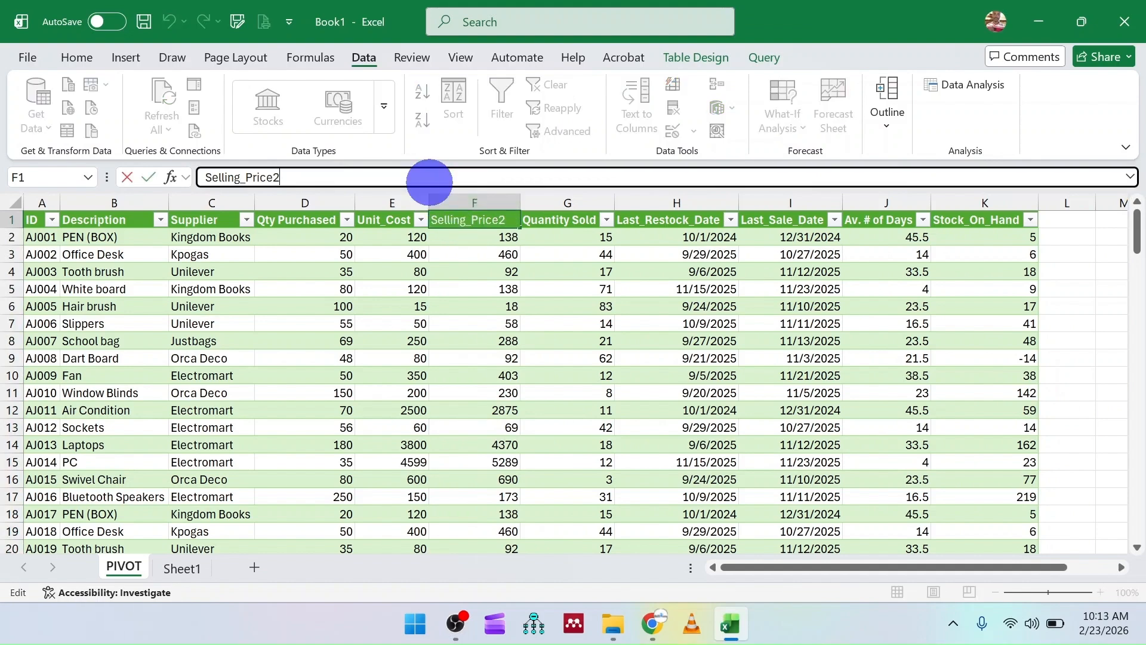
key("Return")
Step: Review the whole-number Selling_Price values down the PIVOT table and return to the first rows
left_click(442, 358)
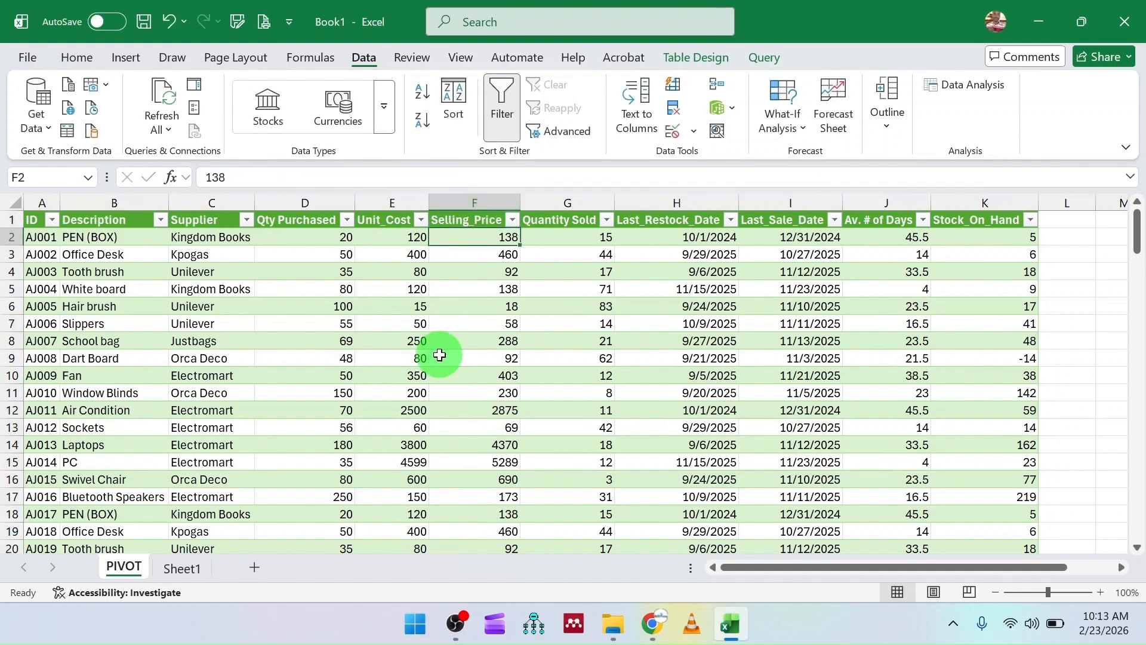
scroll(462, 382, "down", 15)
scroll(468, 391, "down", 20)
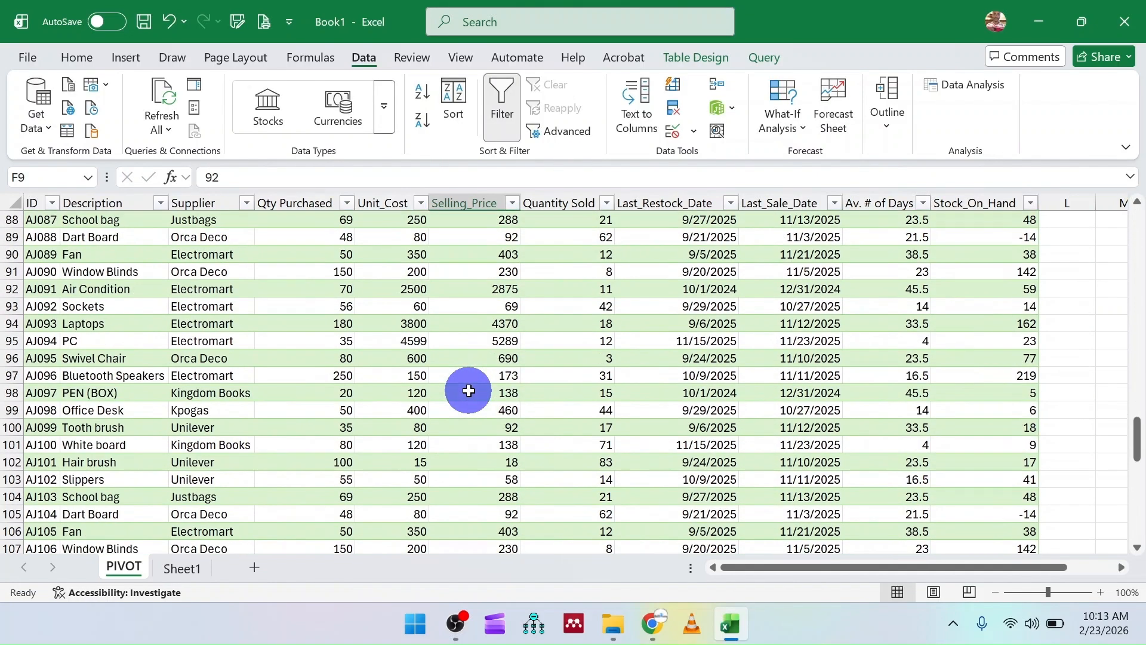
scroll(468, 392, "up", 12)
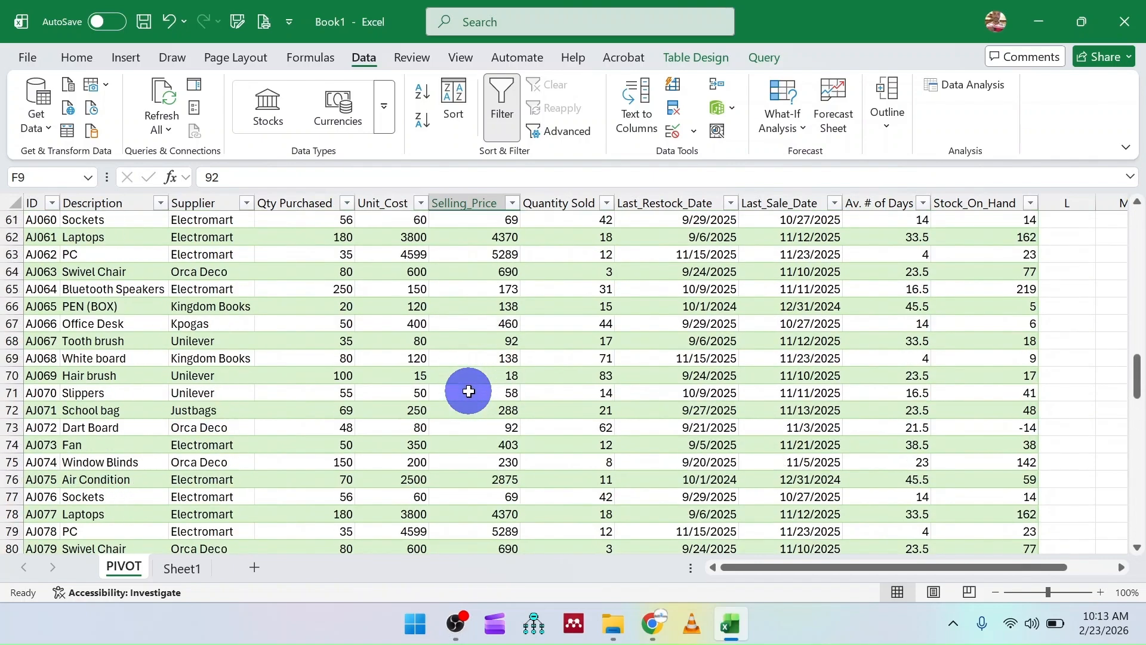
scroll(468, 391, "up", 20)
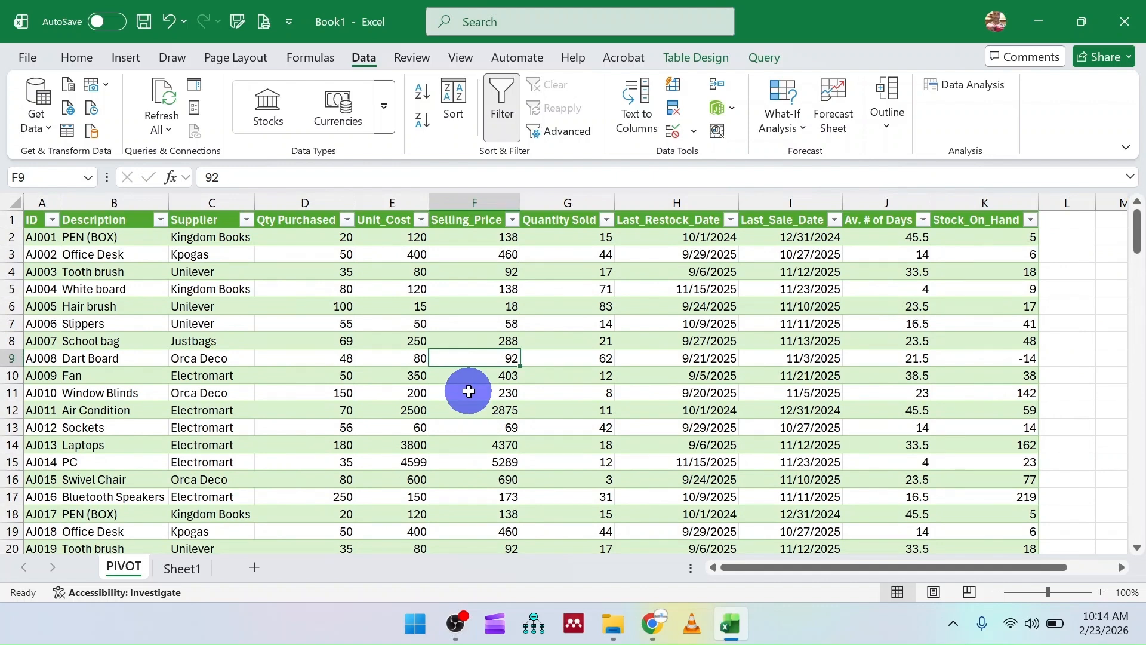
left_click(457, 624)
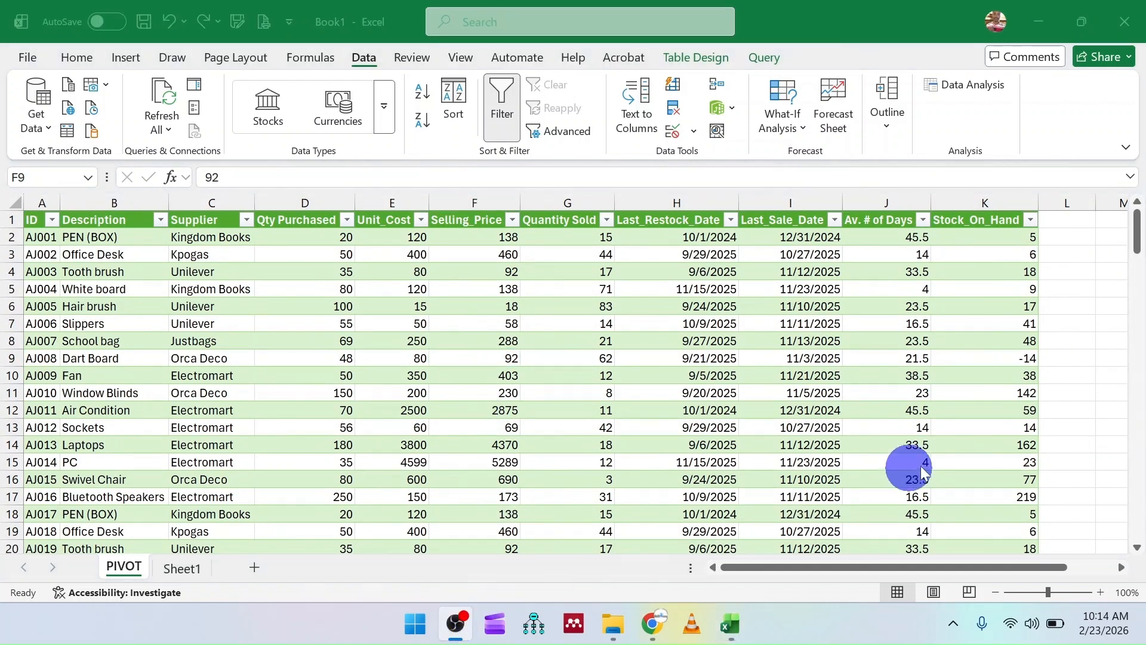